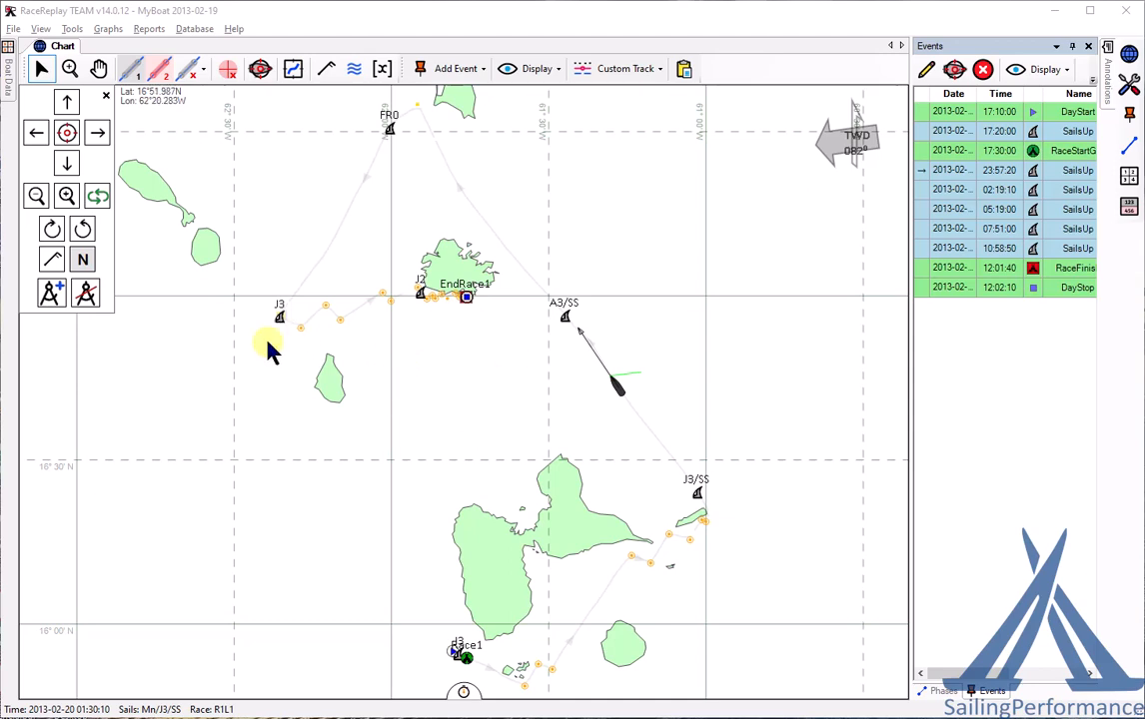
# - Mark a 20-minute Wand 1 stretch from 00:29:20, showing TWS 19.9 and TWA 112.9
pyautogui.click(132, 70)
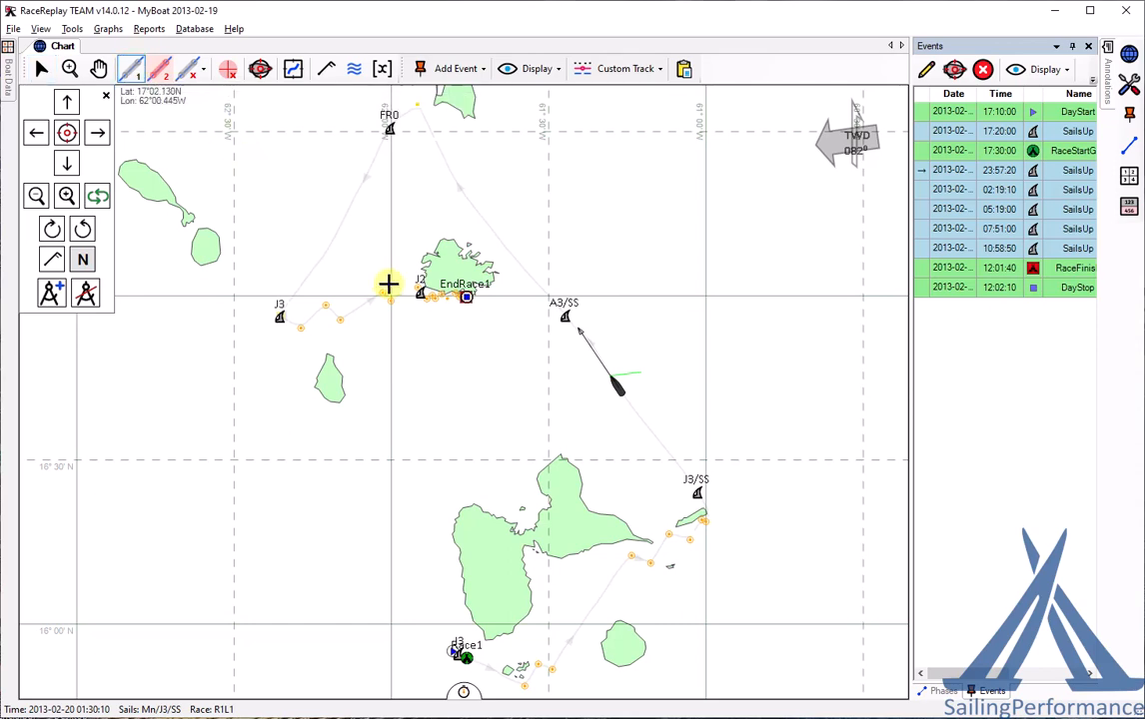
pyautogui.click(667, 448)
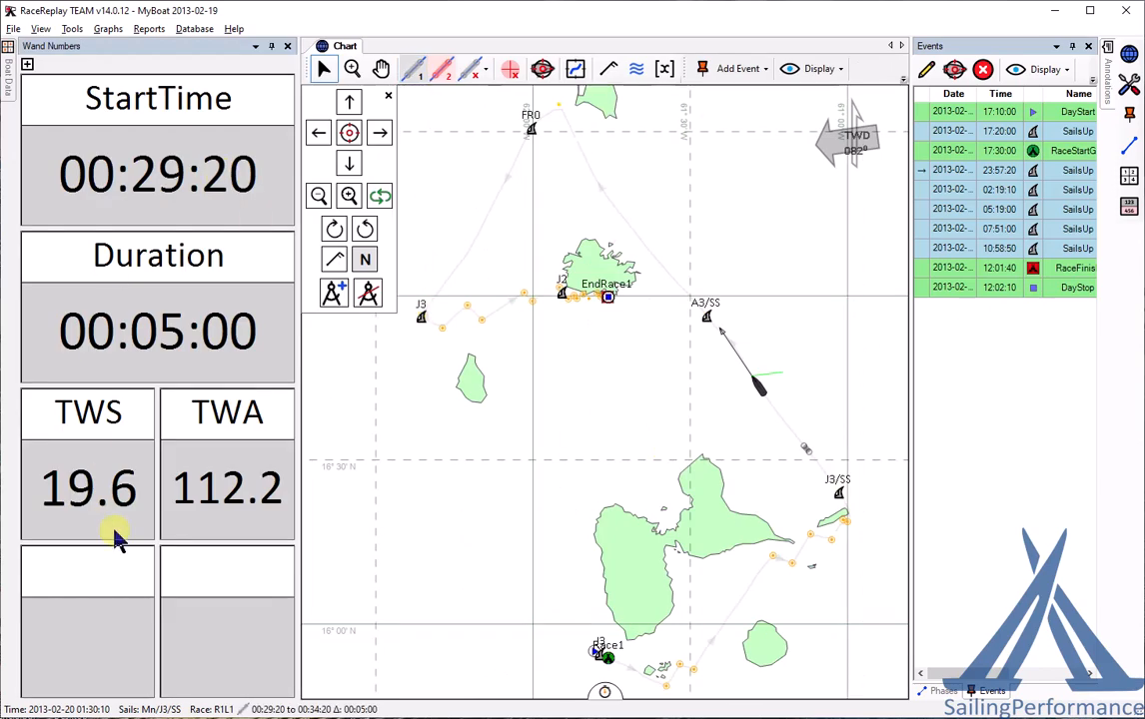
pyautogui.click(792, 432)
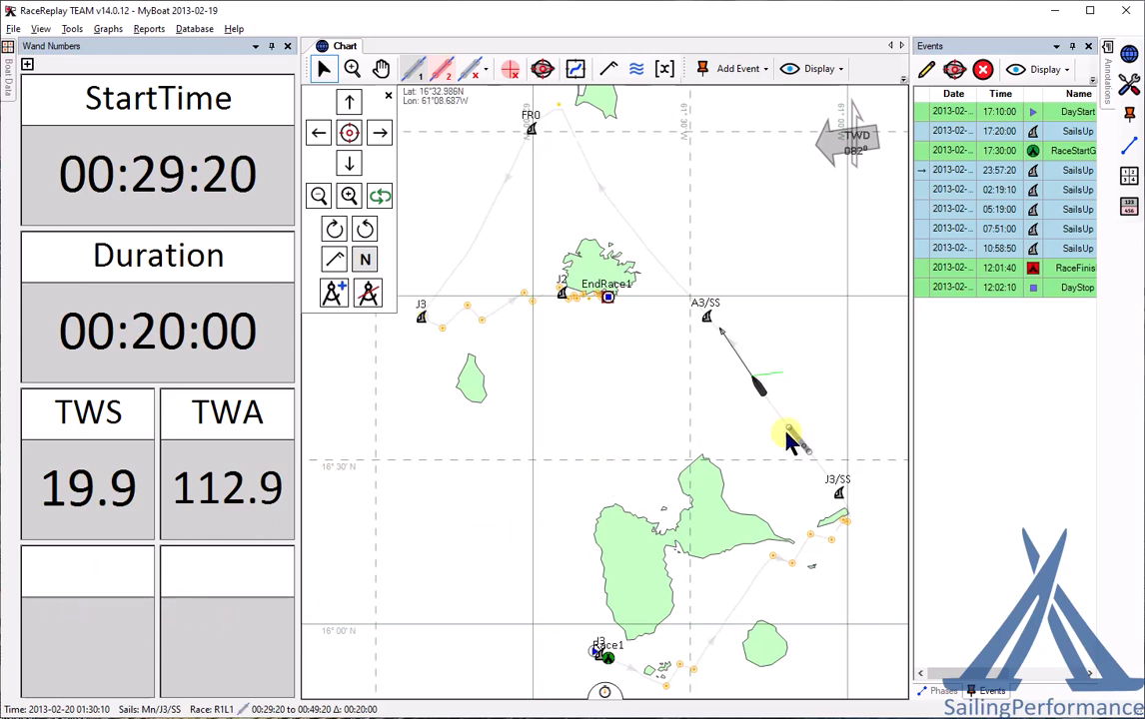
# - Fill the two empty wand cells with FORESTAY average (12.66) and FORESTAY maximum (13.08)
pyautogui.doubleClick(120, 617)
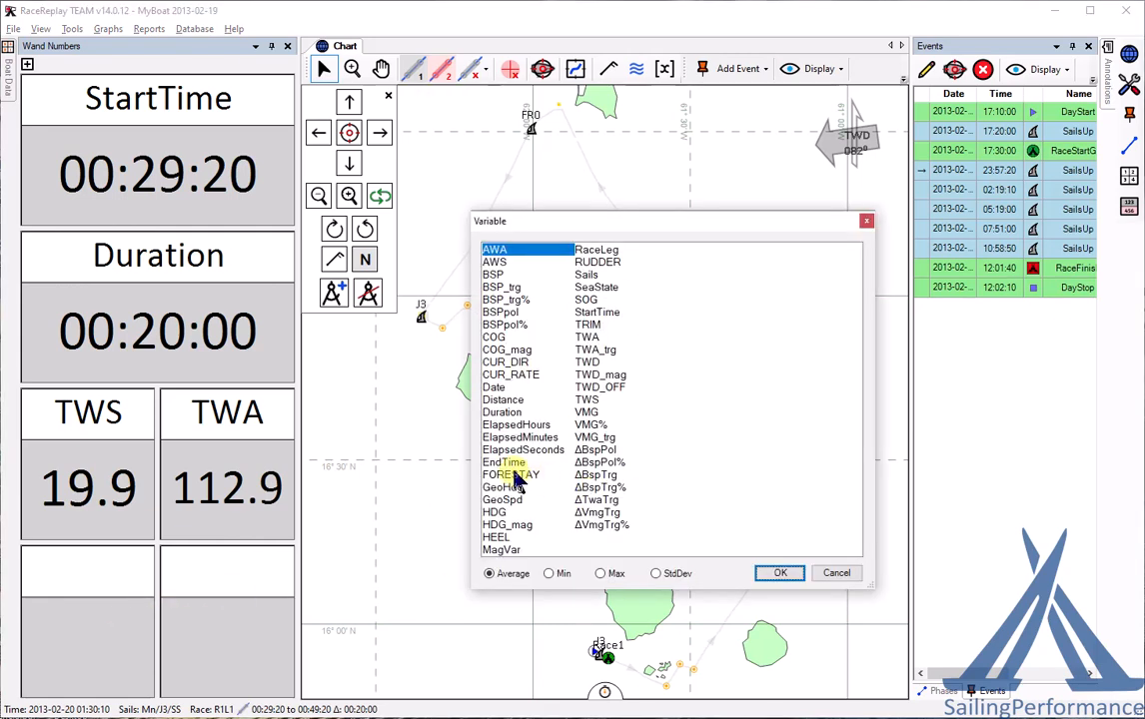
pyautogui.click(515, 475)
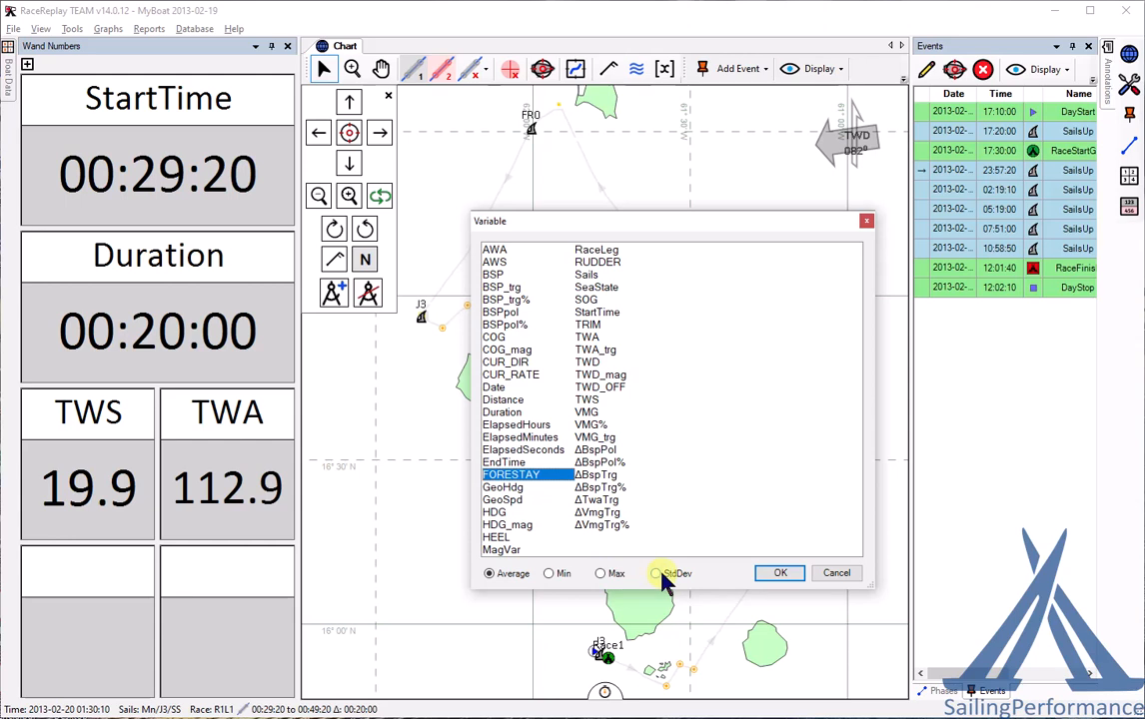
pyautogui.click(781, 574)
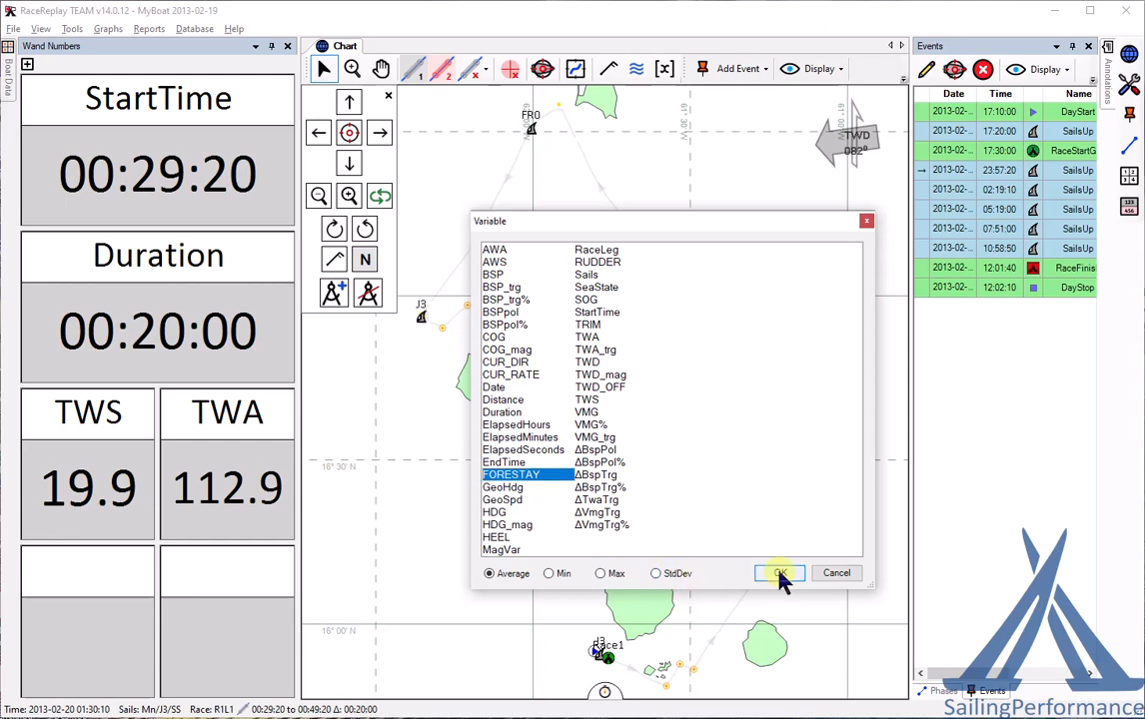
pyautogui.click(218, 614)
pyautogui.click(514, 476)
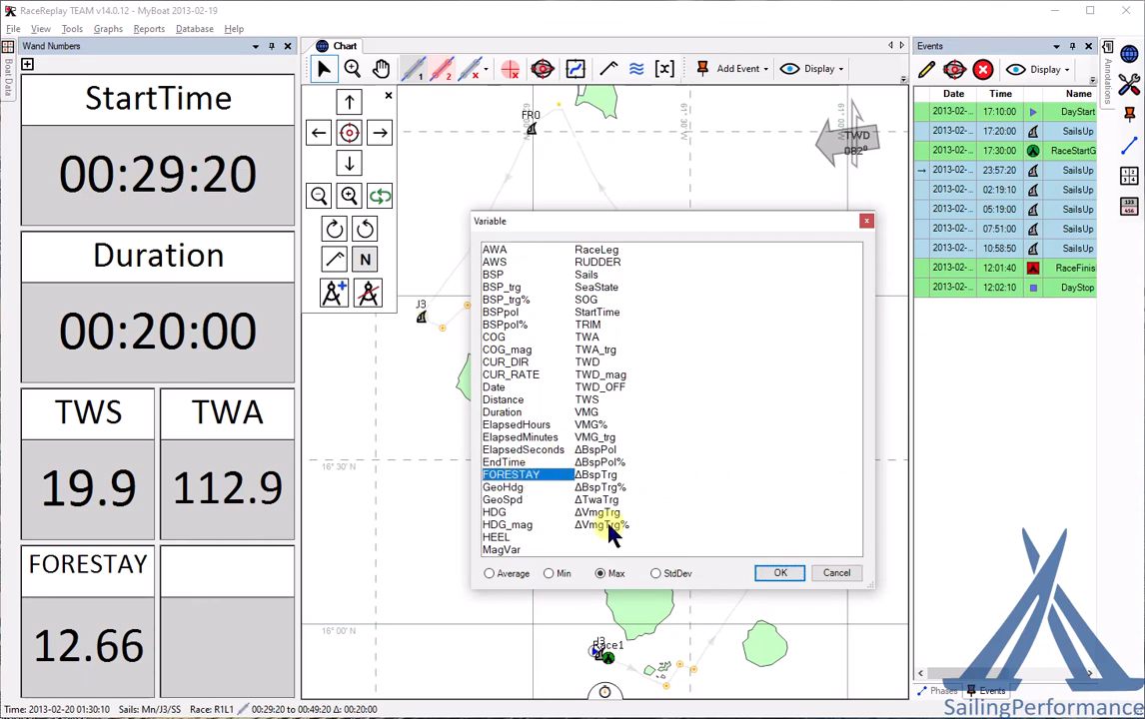
pyautogui.click(777, 578)
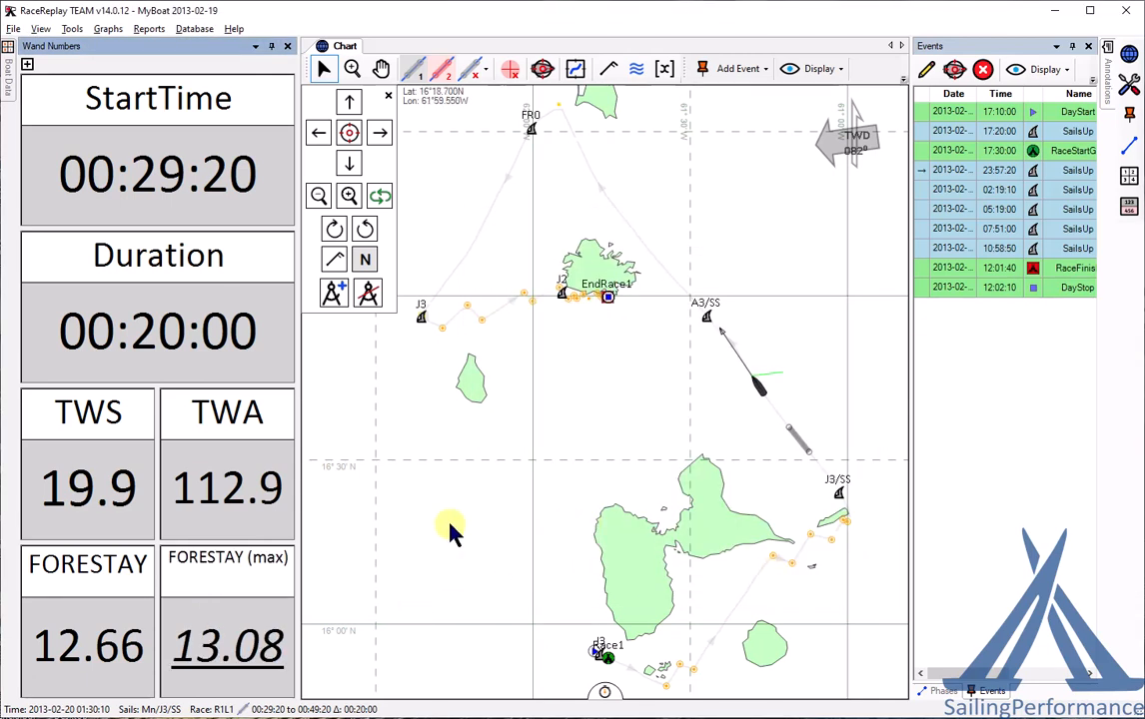
# - Insert a wand row showing Distance (10815m) and start a second wand at 03:30:30 on the upper leg
pyautogui.rightClick(232, 615)
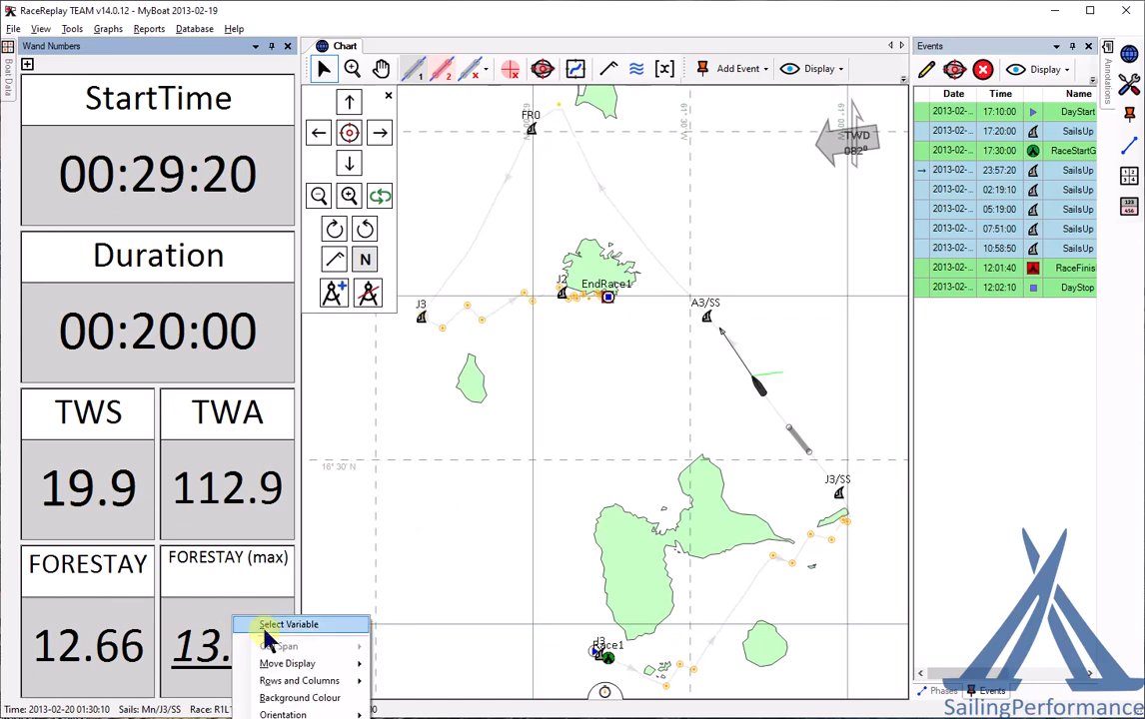
pyautogui.moveTo(290, 681)
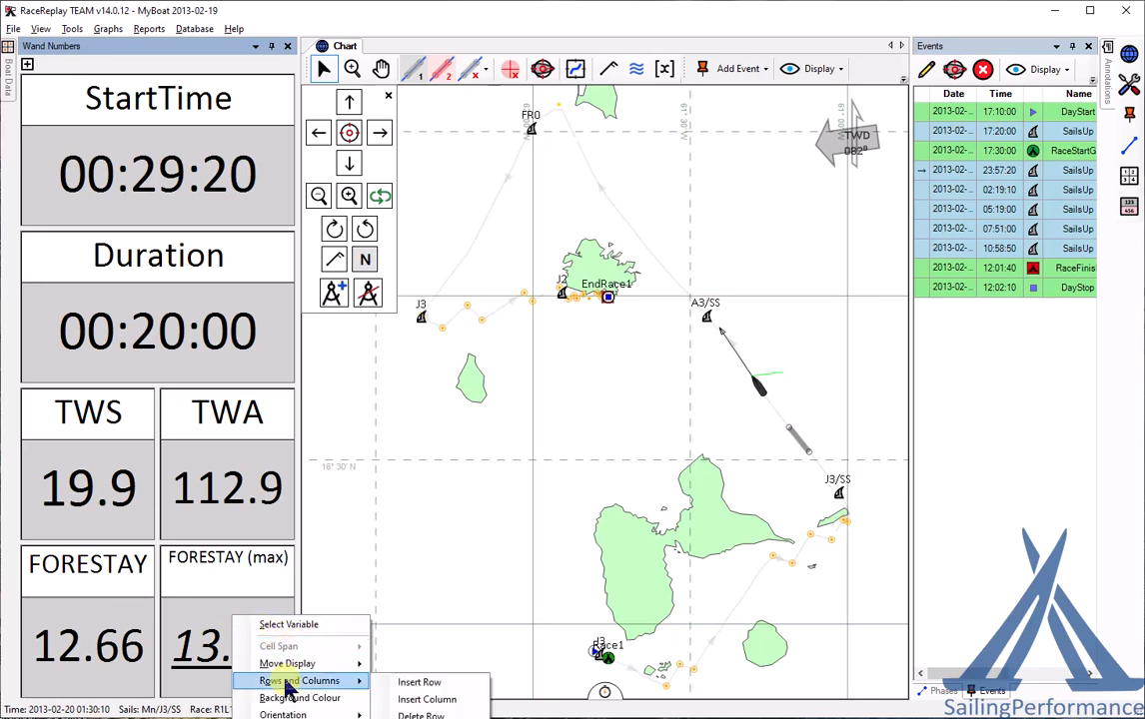
pyautogui.click(436, 683)
pyautogui.doubleClick(113, 654)
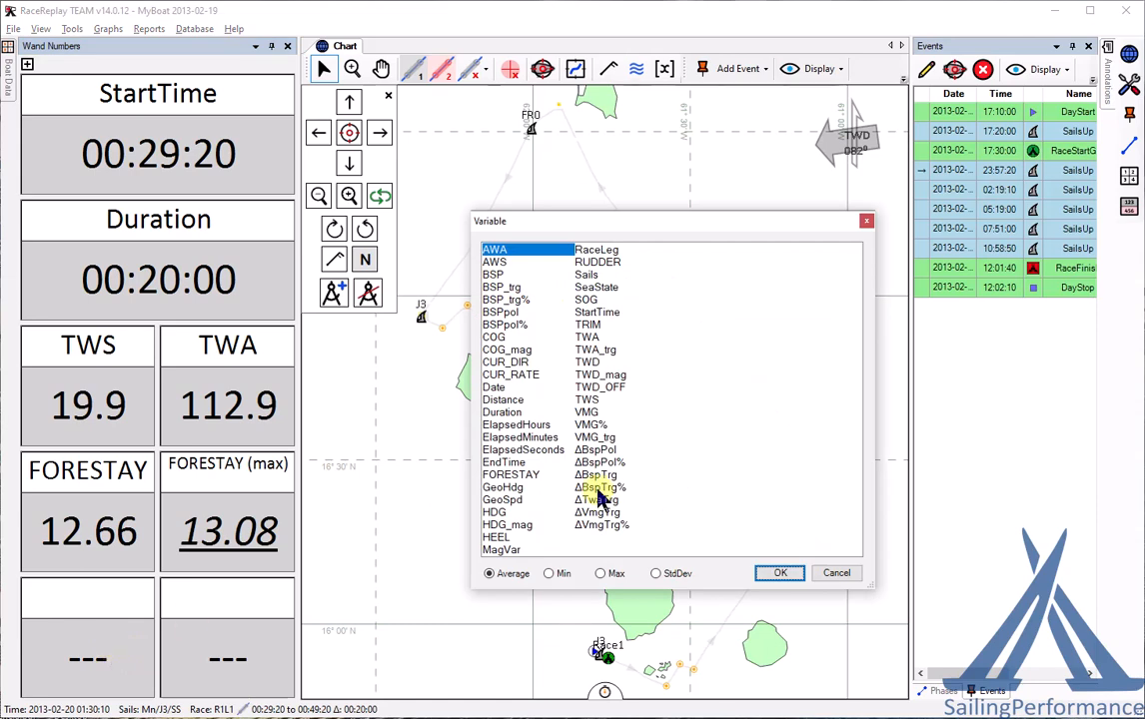
pyautogui.doubleClick(504, 400)
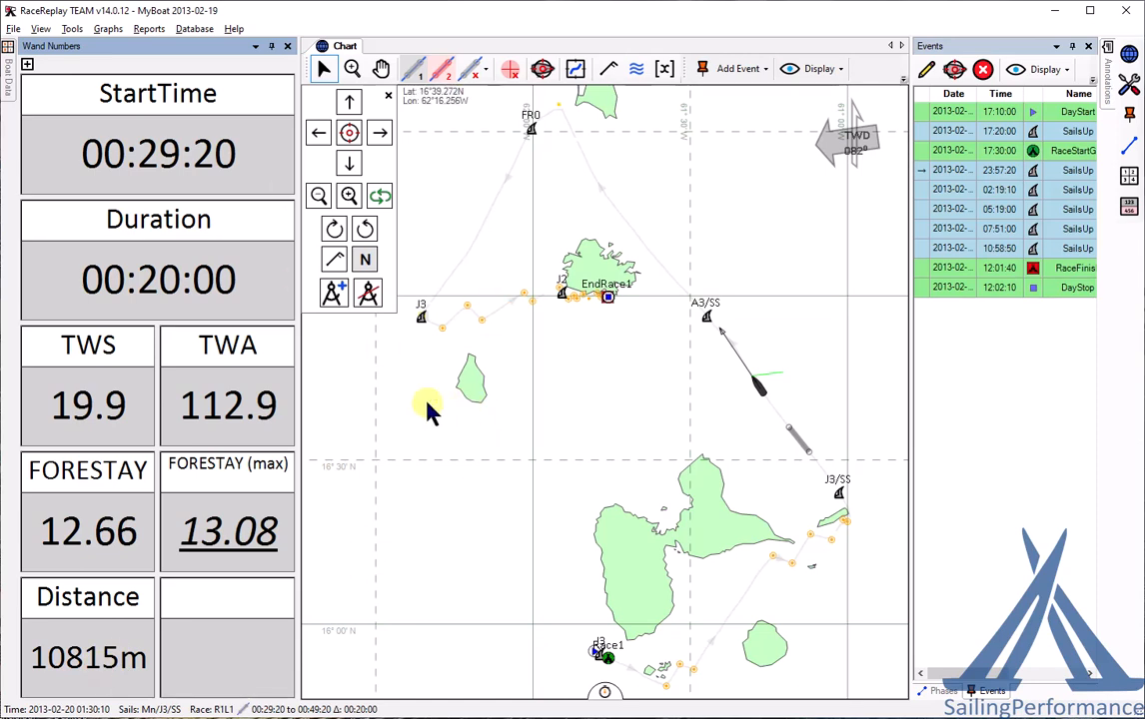
pyautogui.click(450, 77)
pyautogui.click(625, 220)
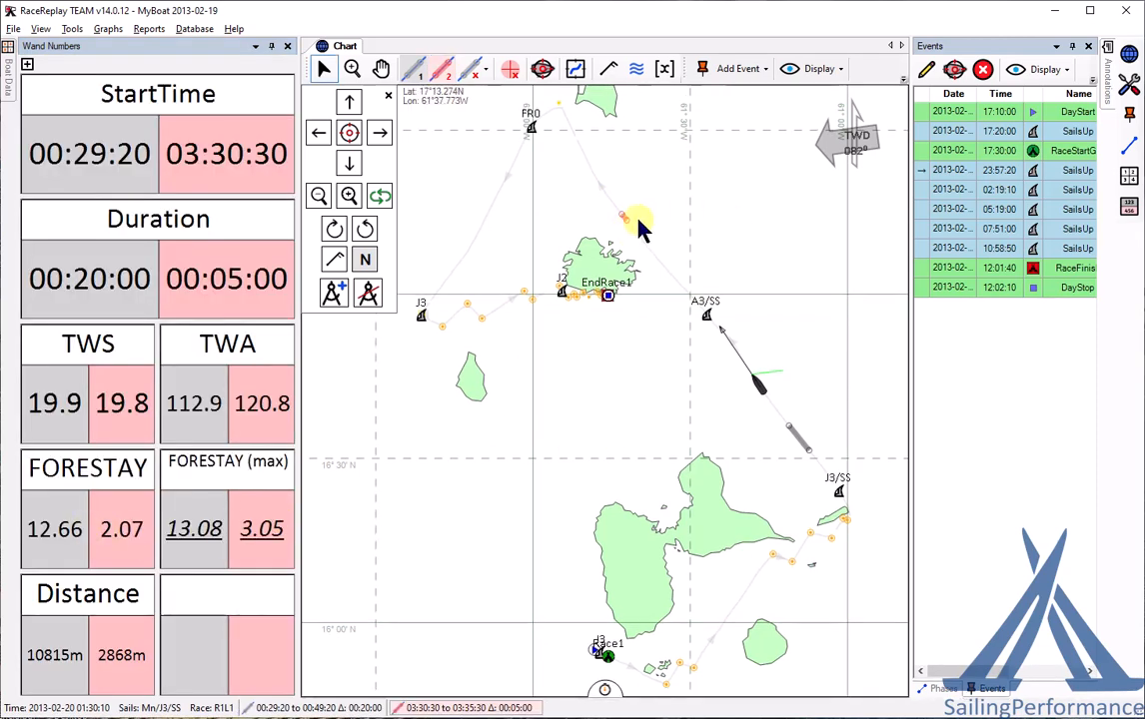
# - Stretch the second wand to 23:40 along the upper leg, then clear Wand2
pyautogui.moveTo(625, 219); pyautogui.dragTo(646, 246)
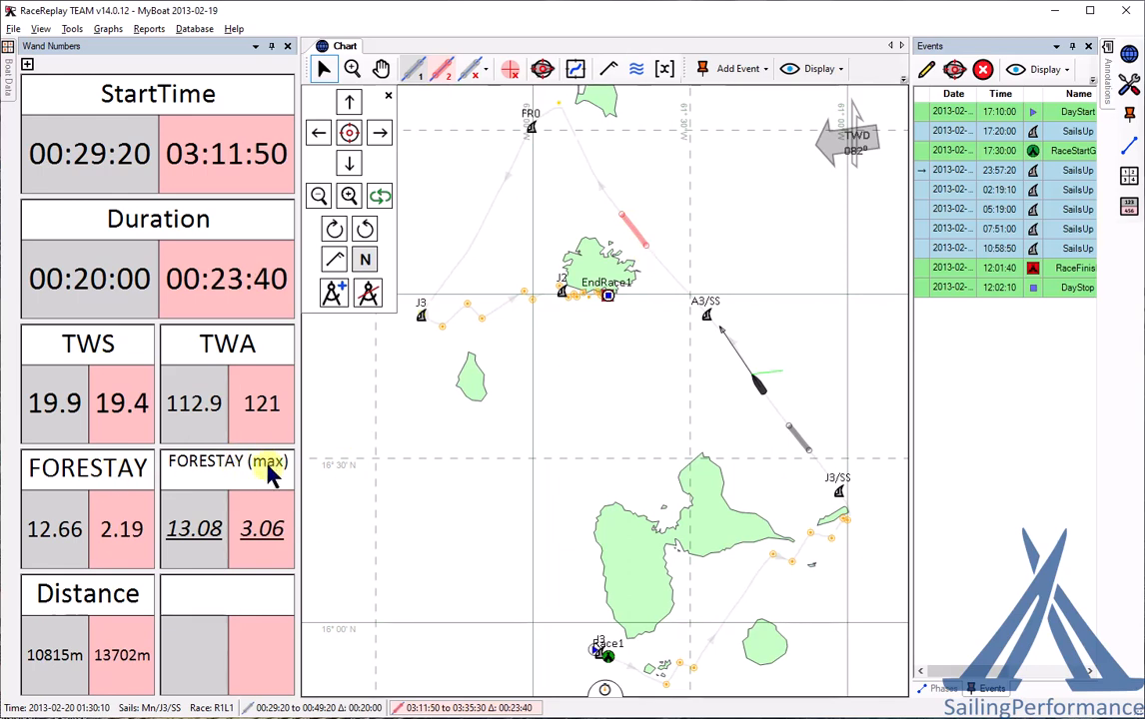
pyautogui.click(479, 70)
pyautogui.click(508, 110)
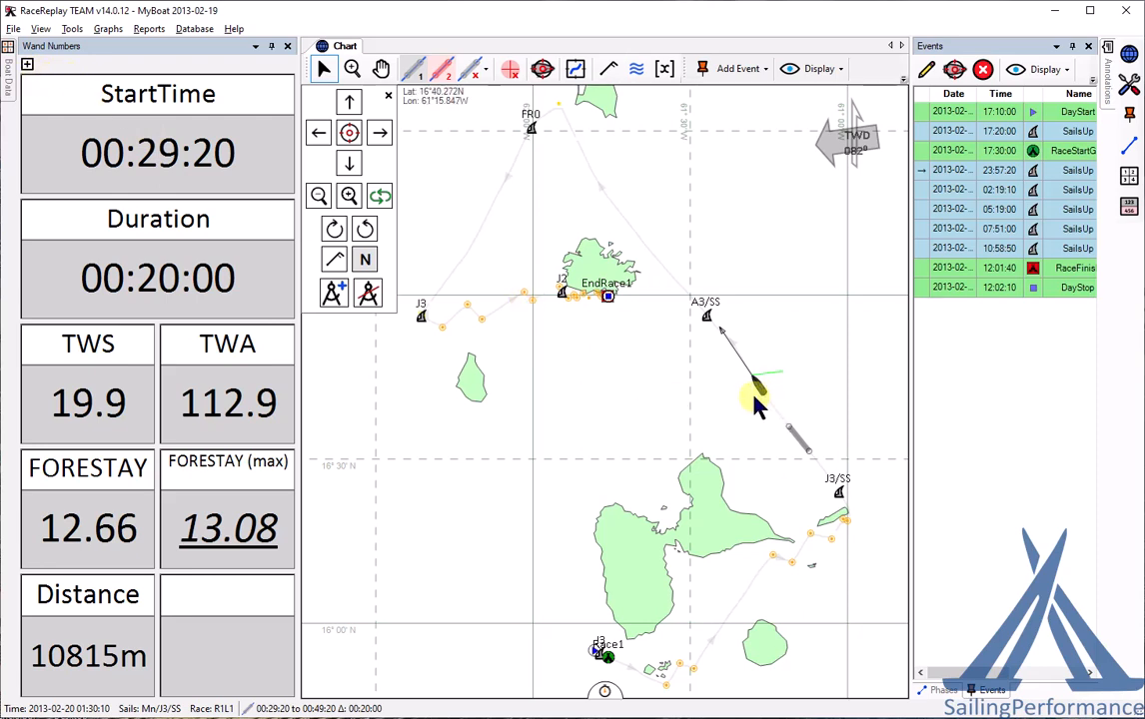
# - Set Wand 1 to 30 minutes, anchor it at the current time 01:00:10, and lock it
pyautogui.click(27, 65)
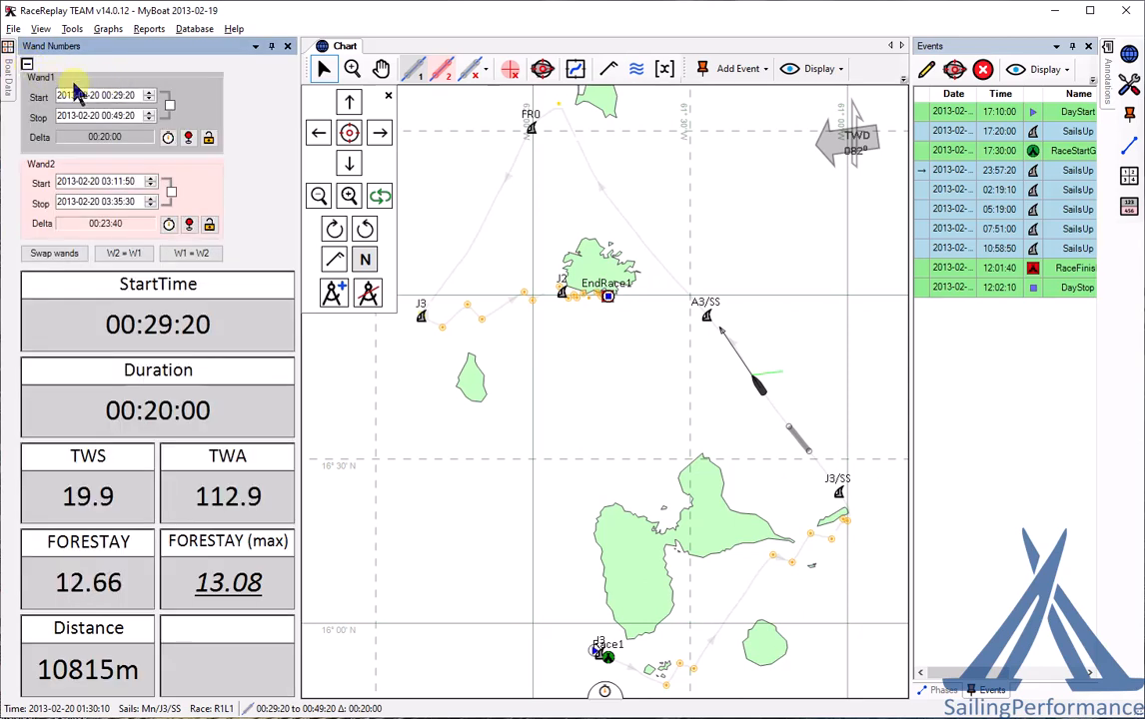
pyautogui.click(168, 137)
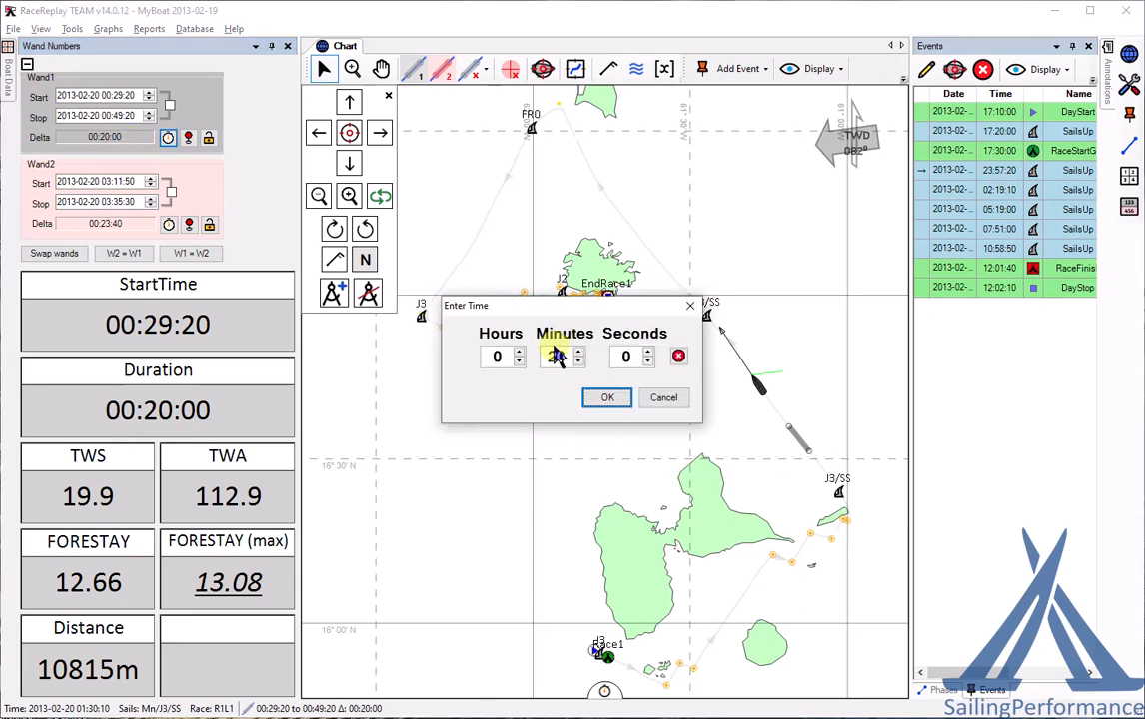
pyautogui.moveTo(555, 355); pyautogui.dragTo(535, 354)
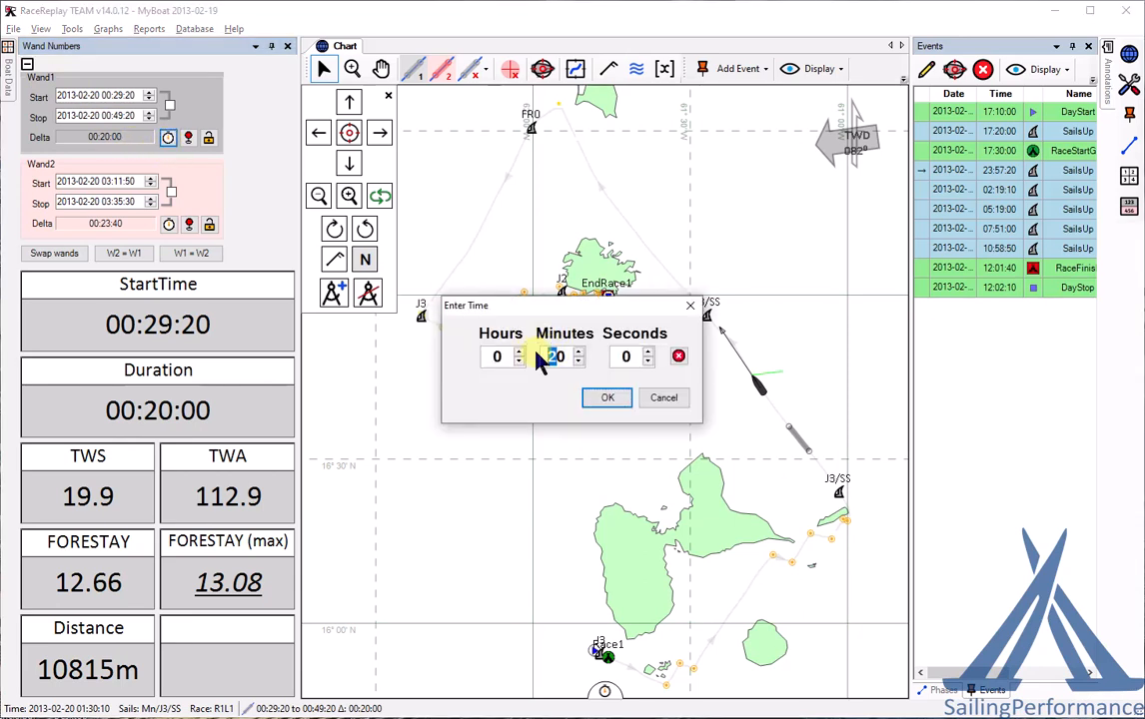
pyautogui.click(609, 399)
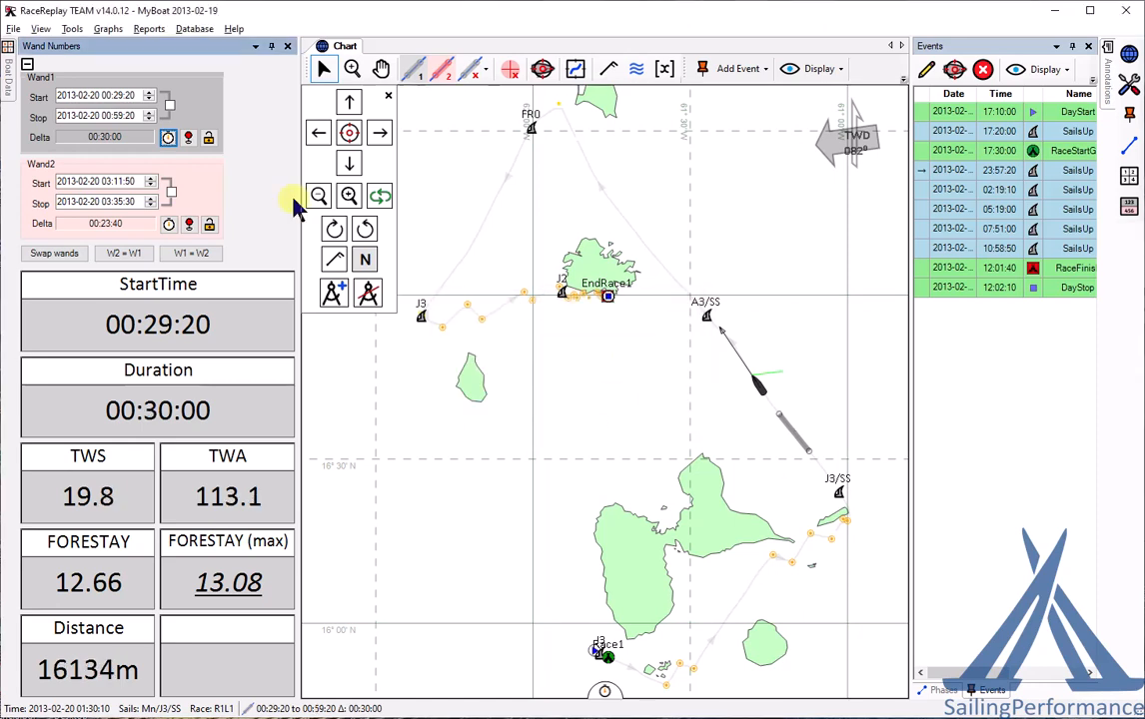
pyautogui.click(189, 138)
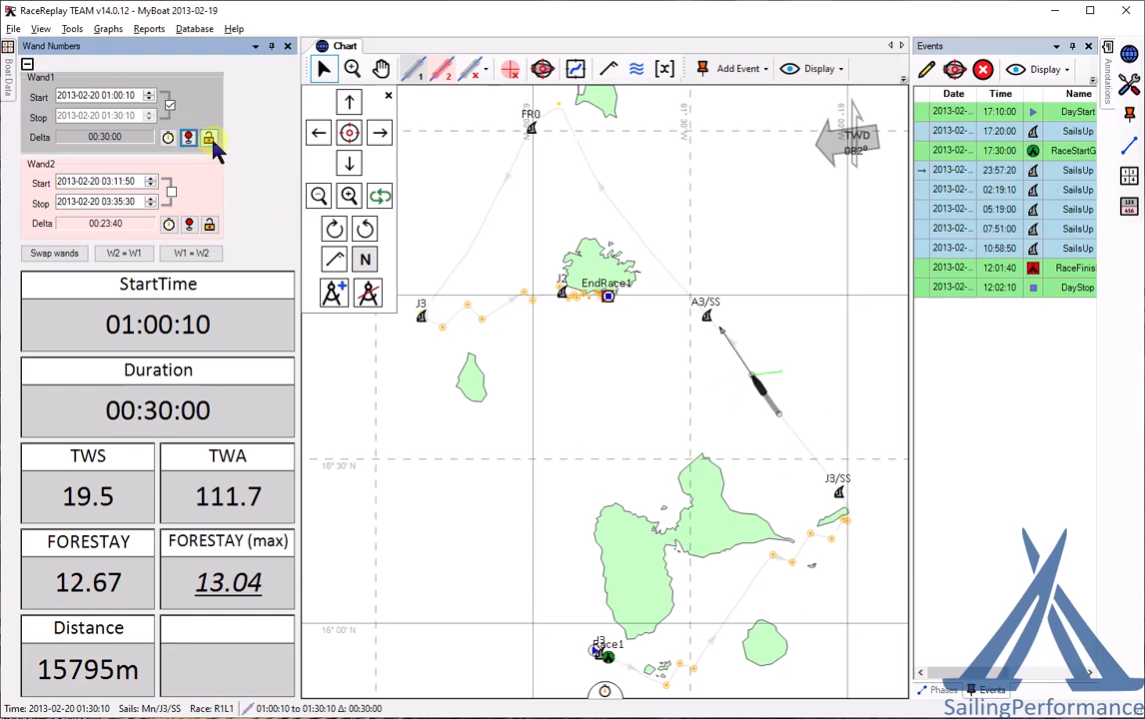
pyautogui.click(209, 140)
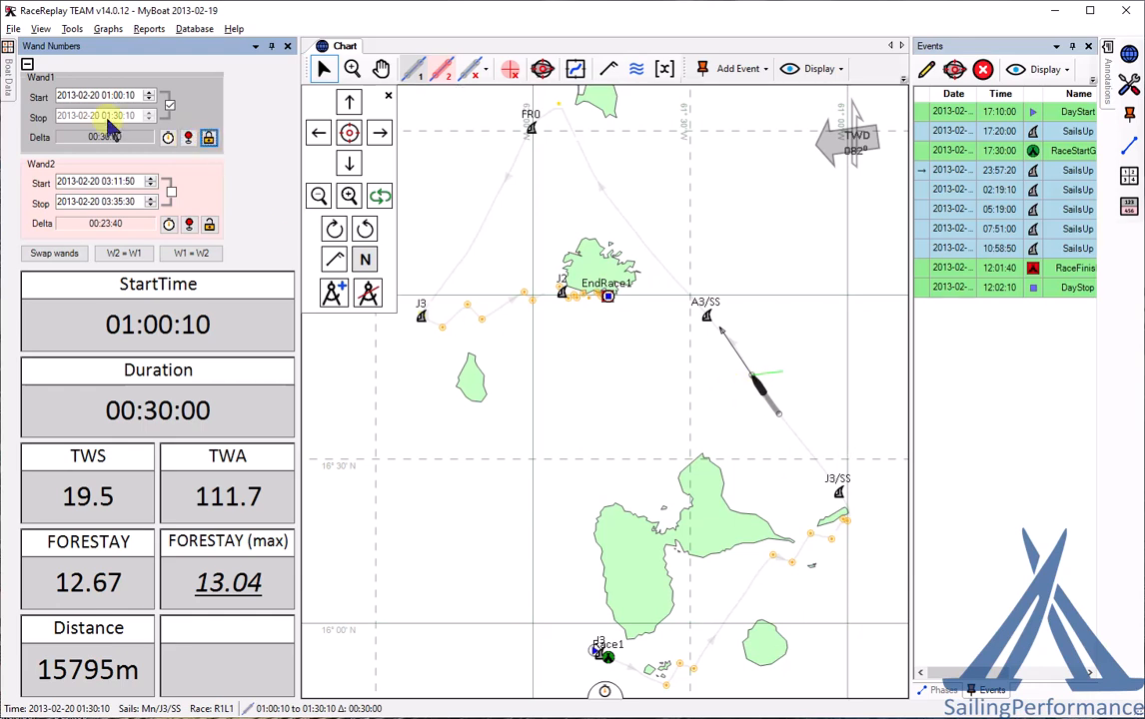
pyautogui.click(27, 66)
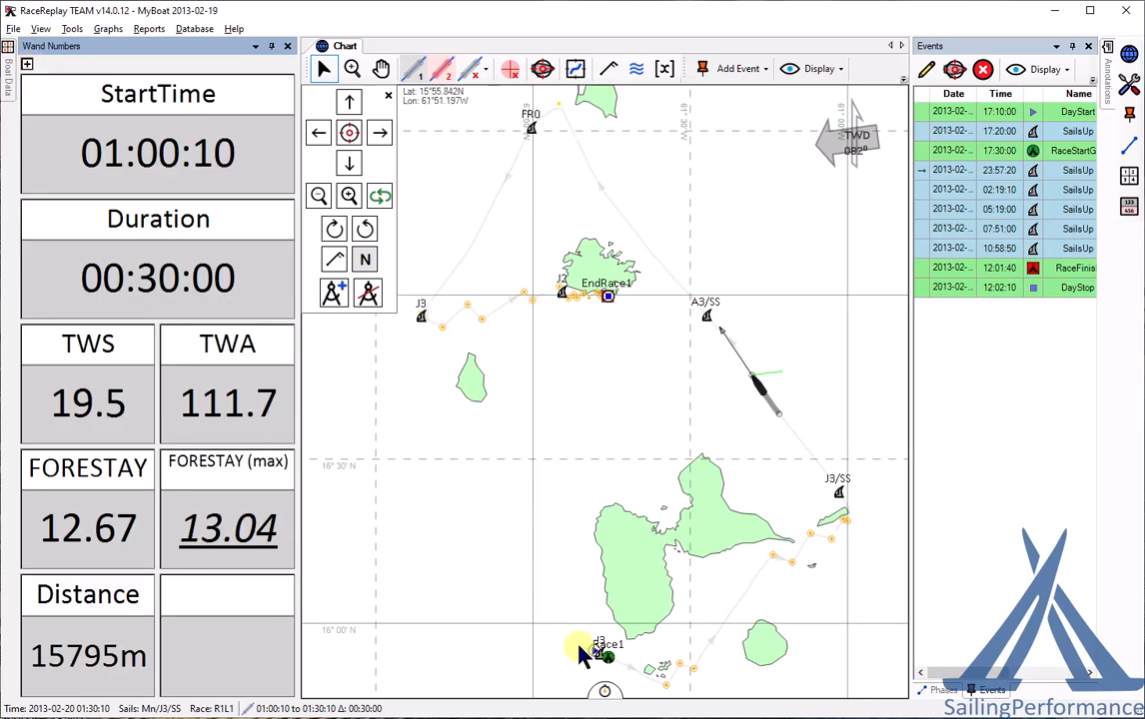
# - Fast-forward the replay to 03:51, then clear the interval so the wand tiles go blank
pyautogui.moveTo(604, 694)
pyautogui.click(492, 686)
pyautogui.click(513, 685)
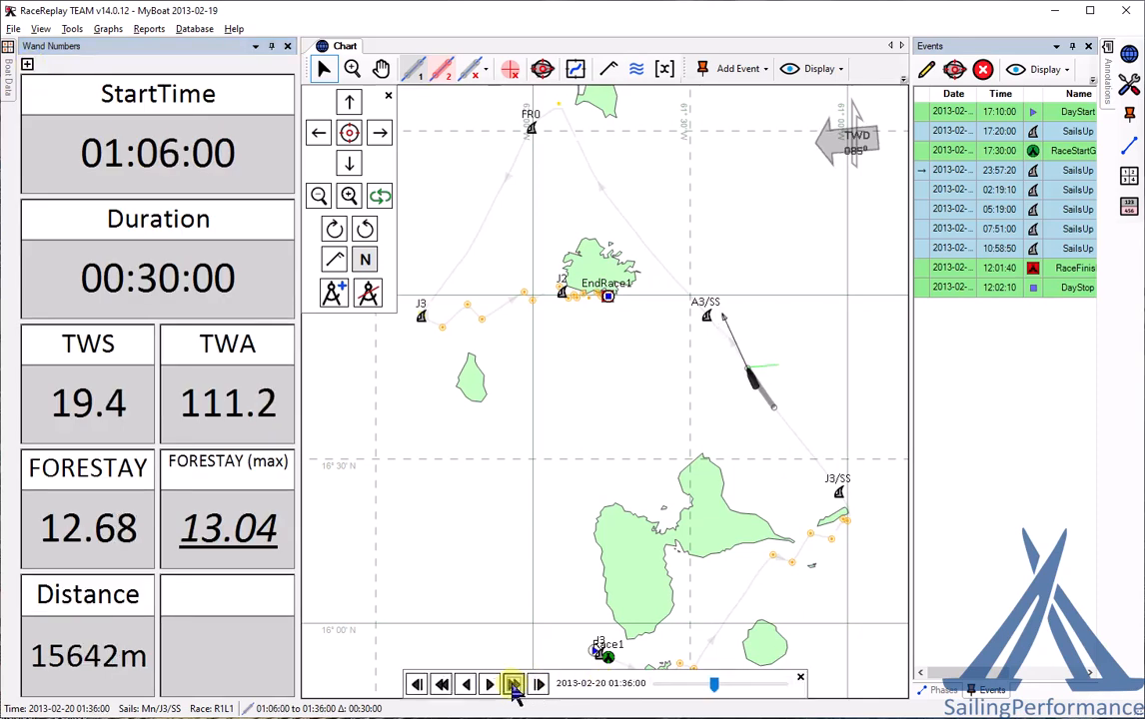
pyautogui.click(514, 685)
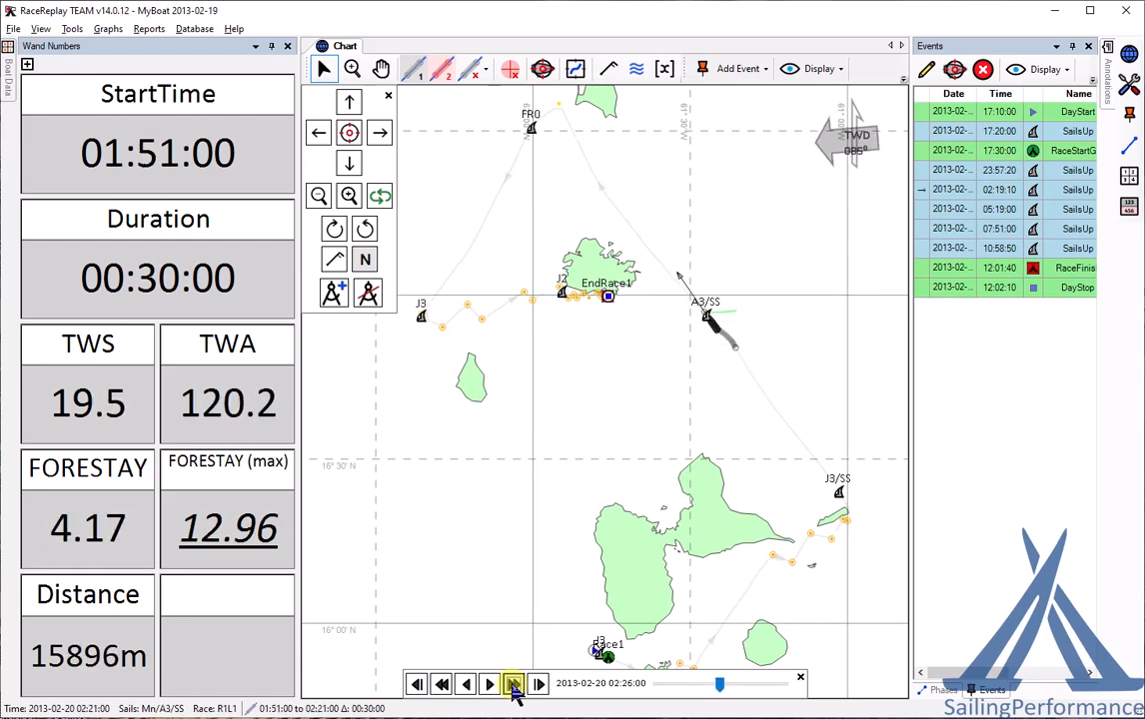
pyautogui.click(515, 689)
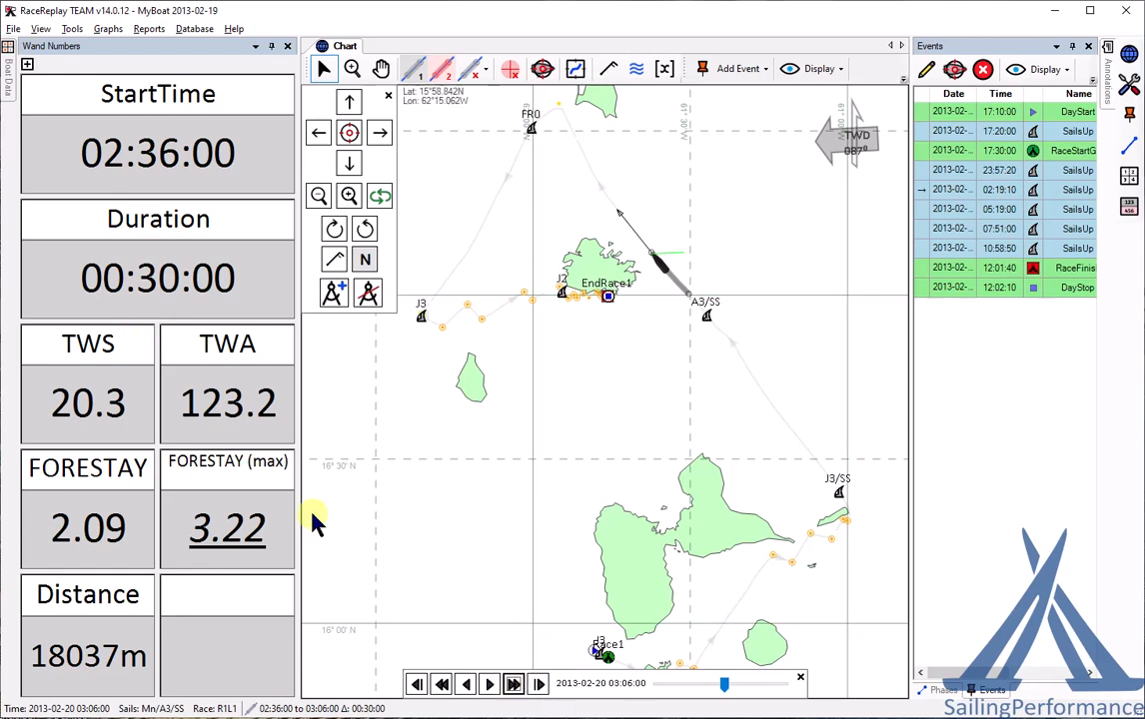
pyautogui.click(512, 687)
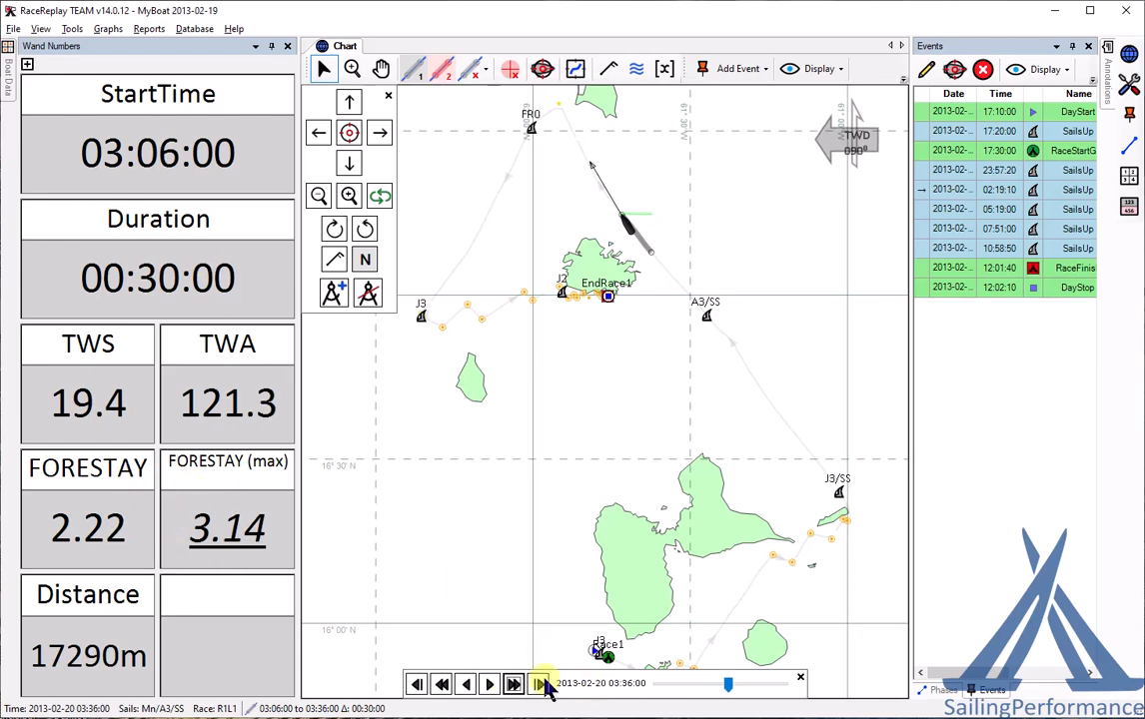
pyautogui.click(513, 685)
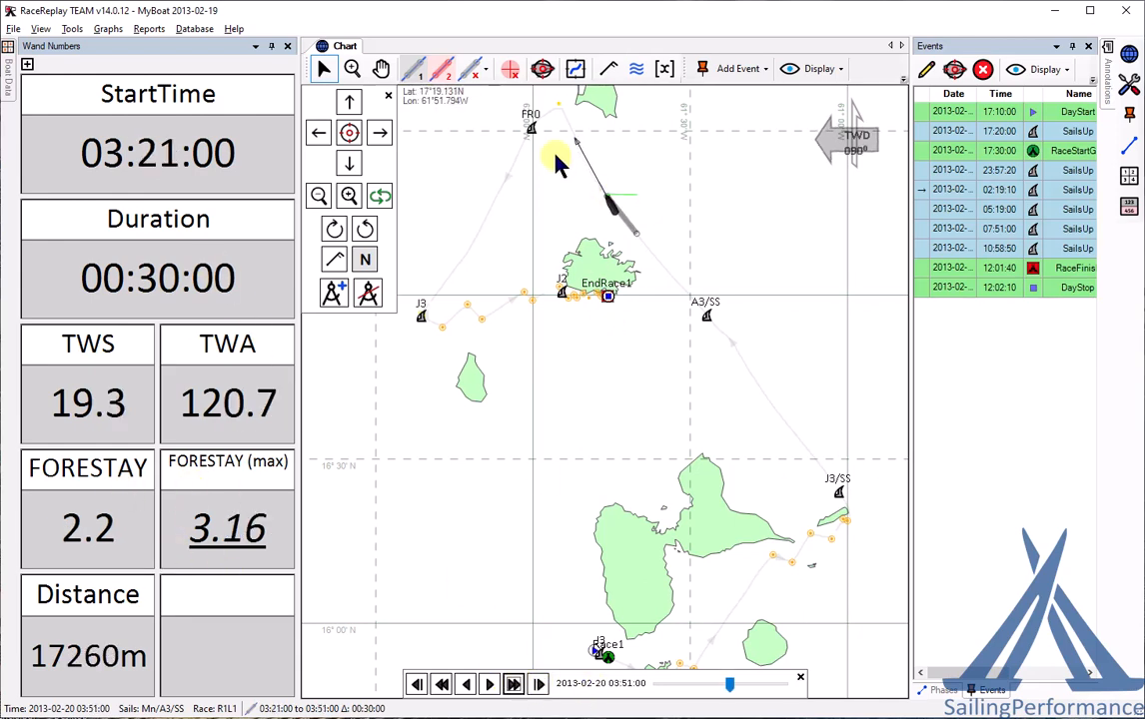
pyautogui.click(484, 70)
pyautogui.click(507, 112)
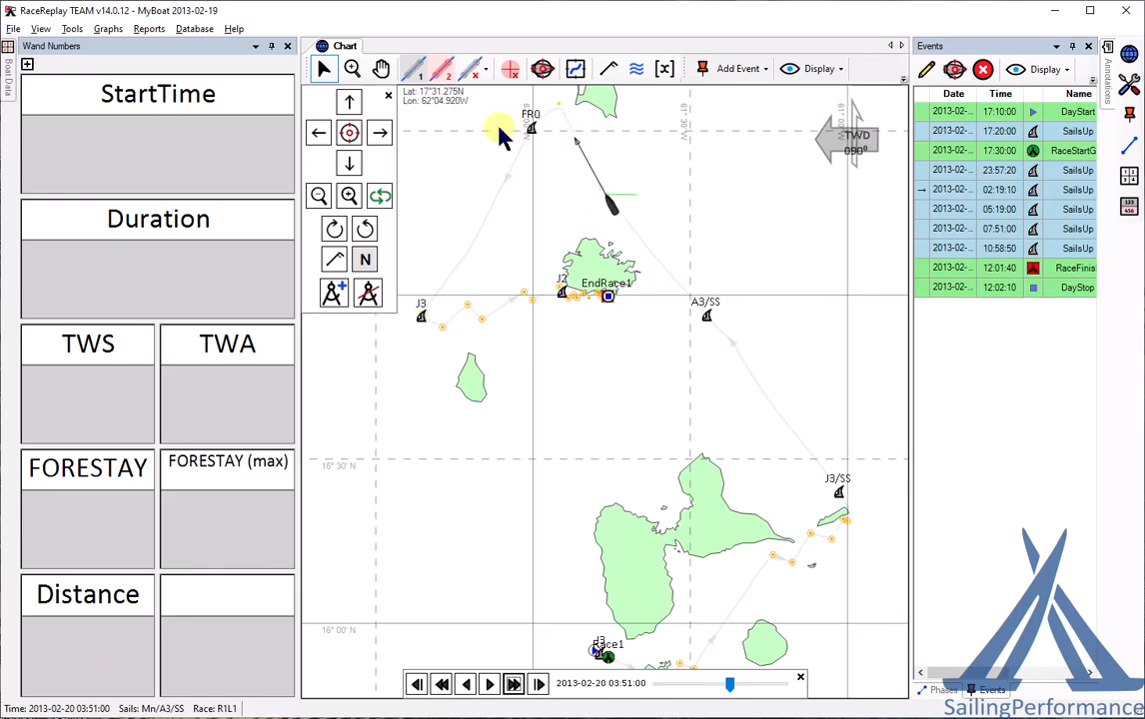
# - Hide the Wand Numbers panel and mark the A3/SS to J3/SS leg (00:14:10–01:51:10) as the interval
pyautogui.click(270, 47)
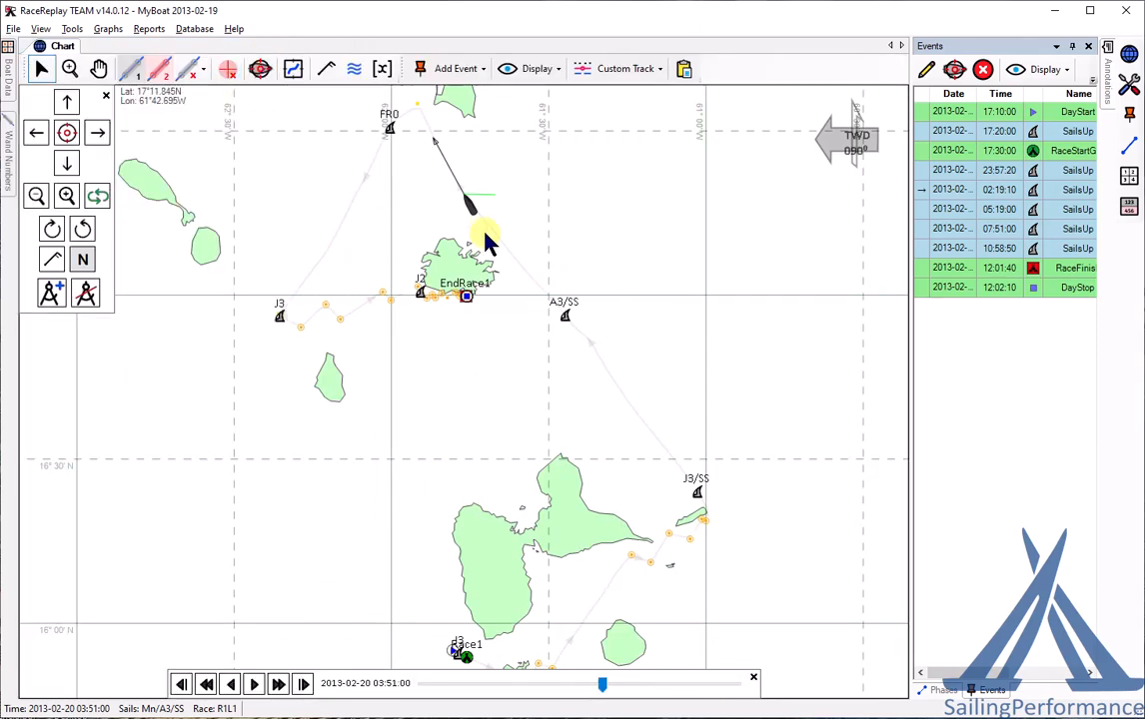
pyautogui.click(134, 71)
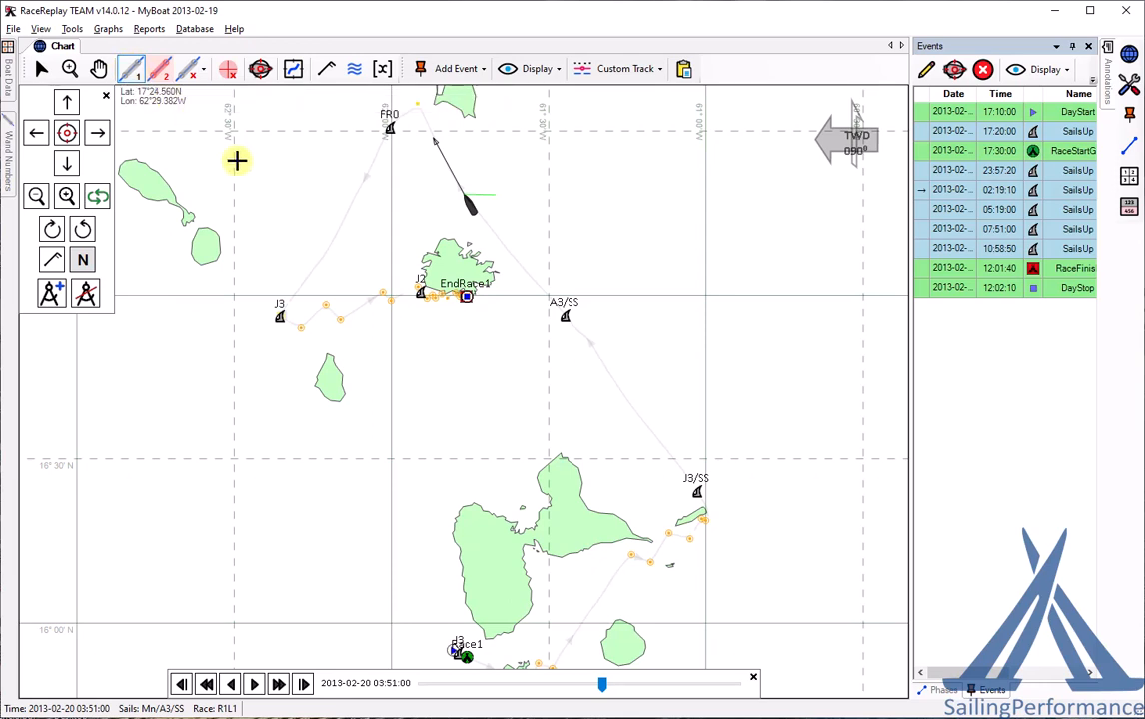
pyautogui.click(663, 448)
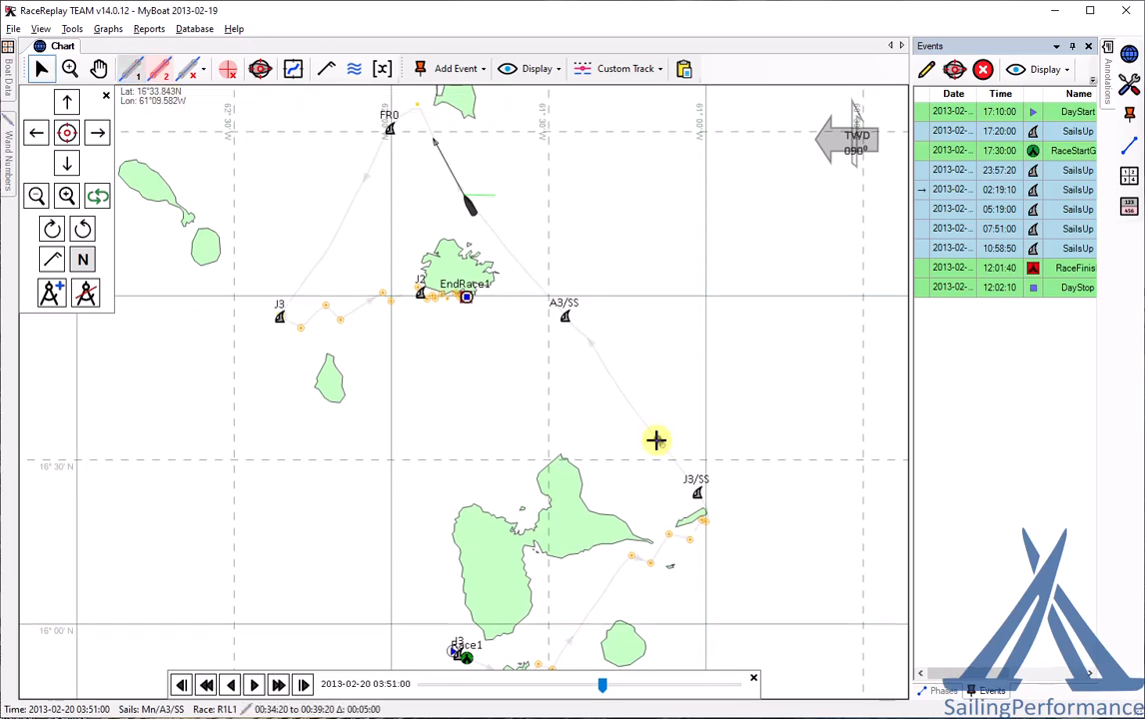
pyautogui.click(594, 348)
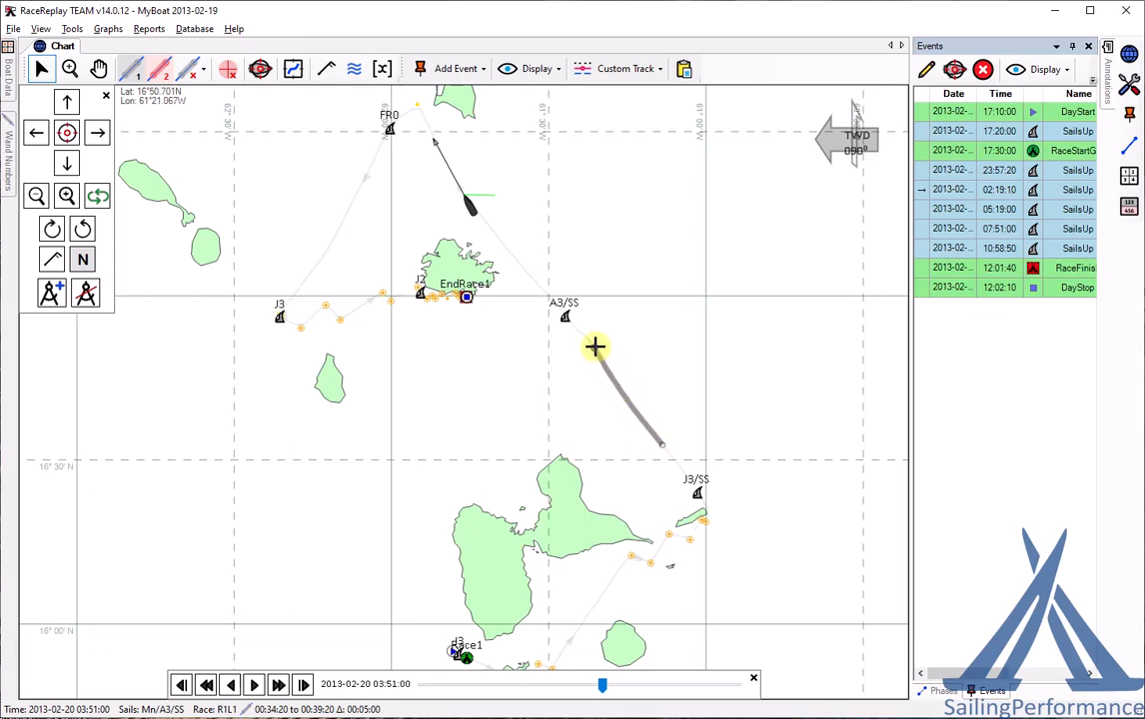
pyautogui.click(683, 477)
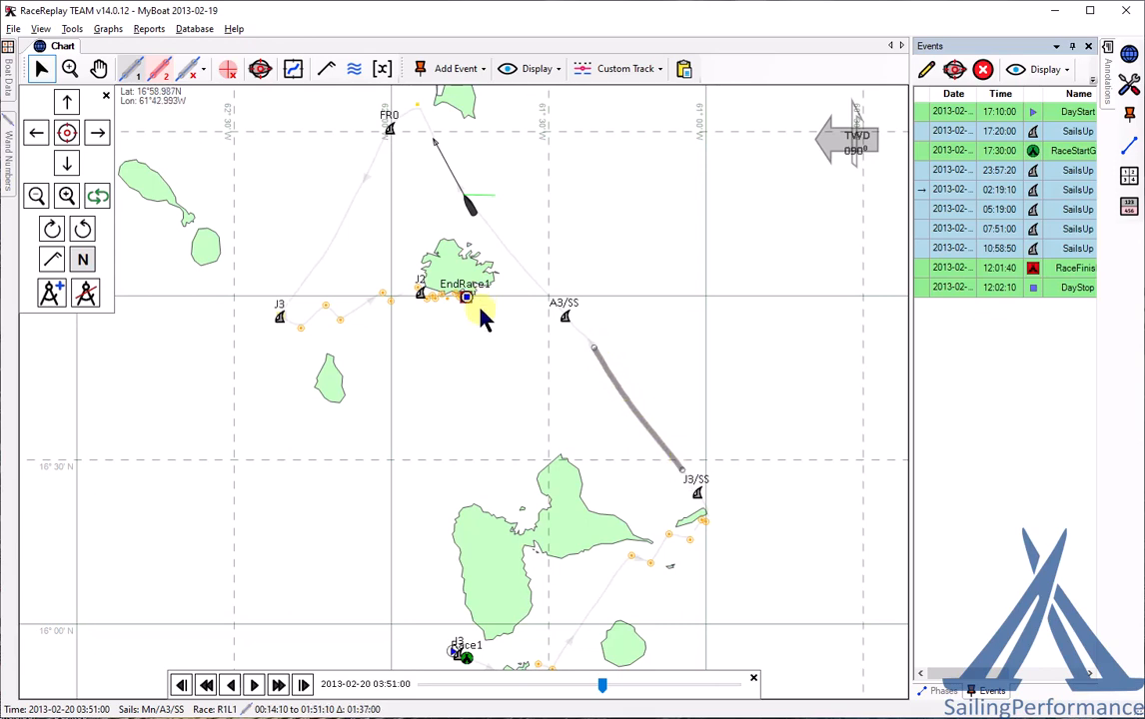
pyautogui.click(108, 29)
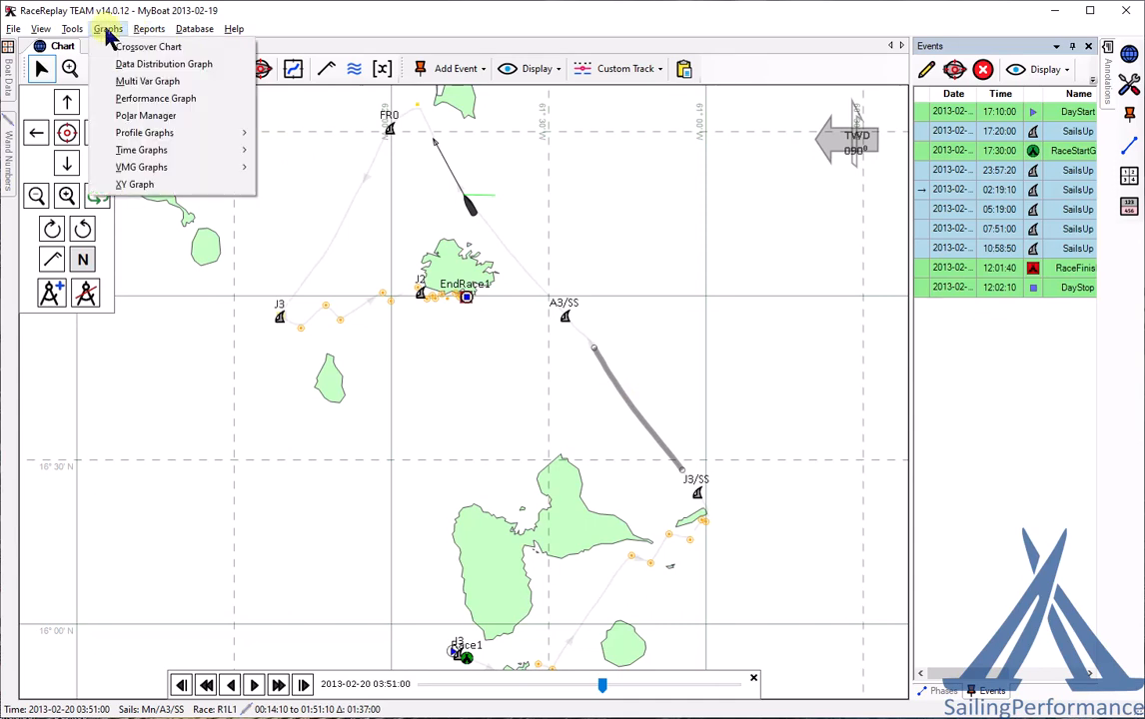
# - Plot a distribution of BSPpol% (66–122) and TWA (92–126) in steps of 2 between the wands
pyautogui.click(138, 68)
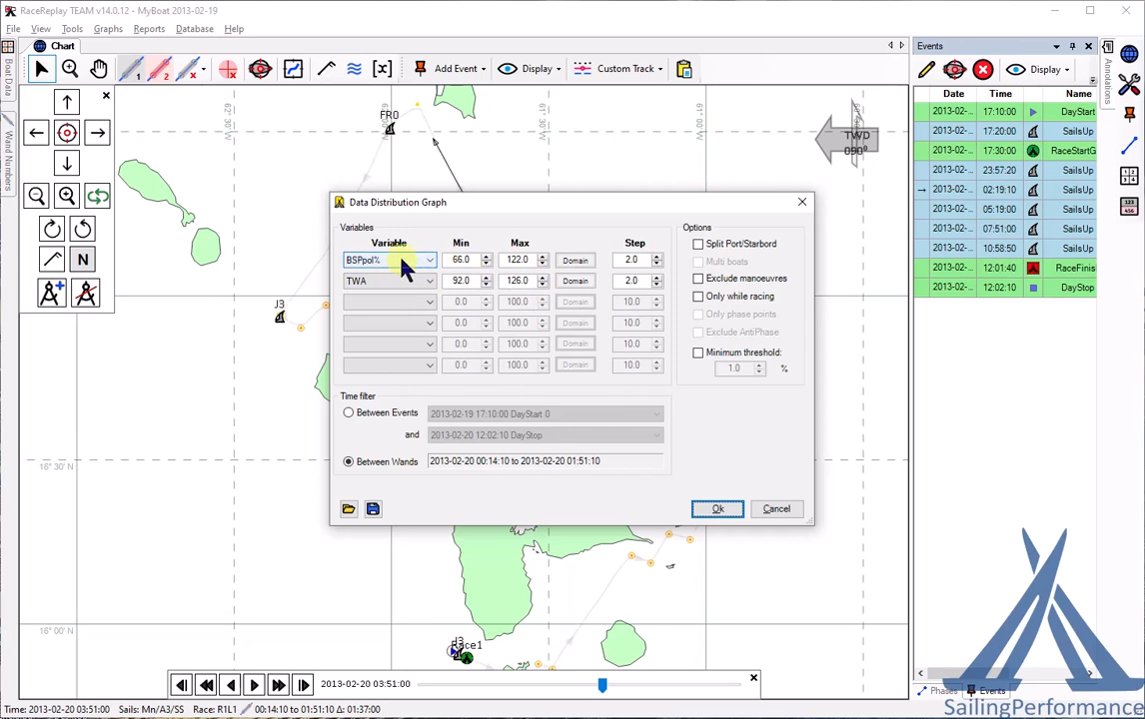
pyautogui.click(579, 262)
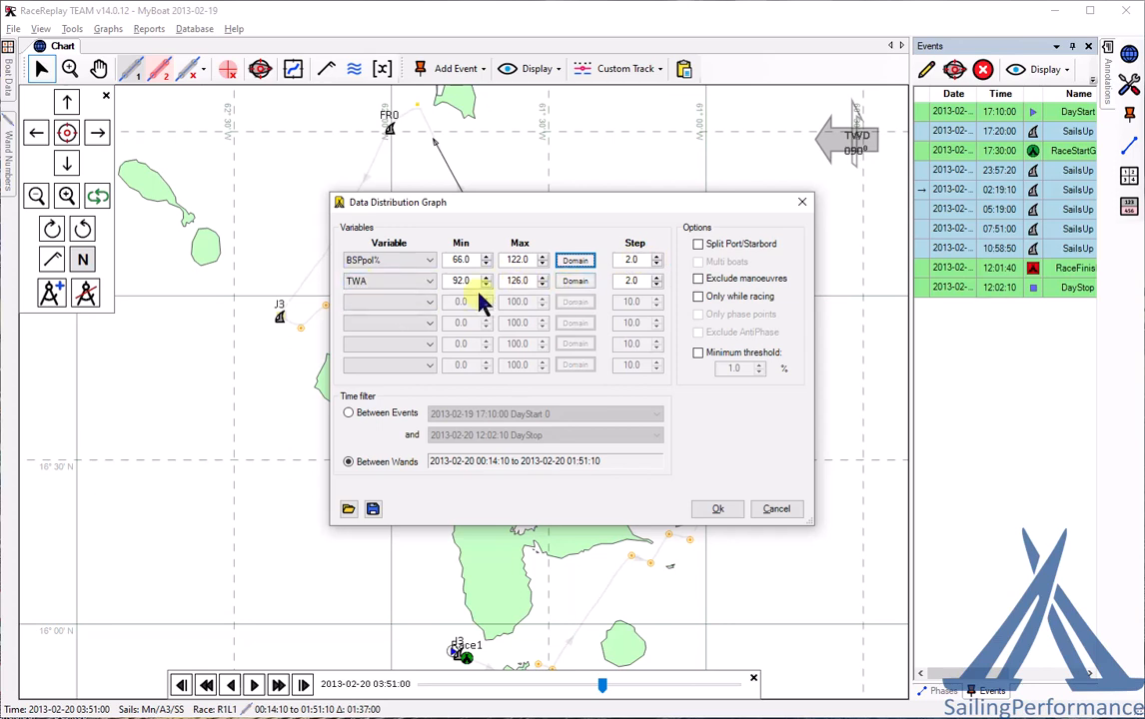
pyautogui.click(718, 511)
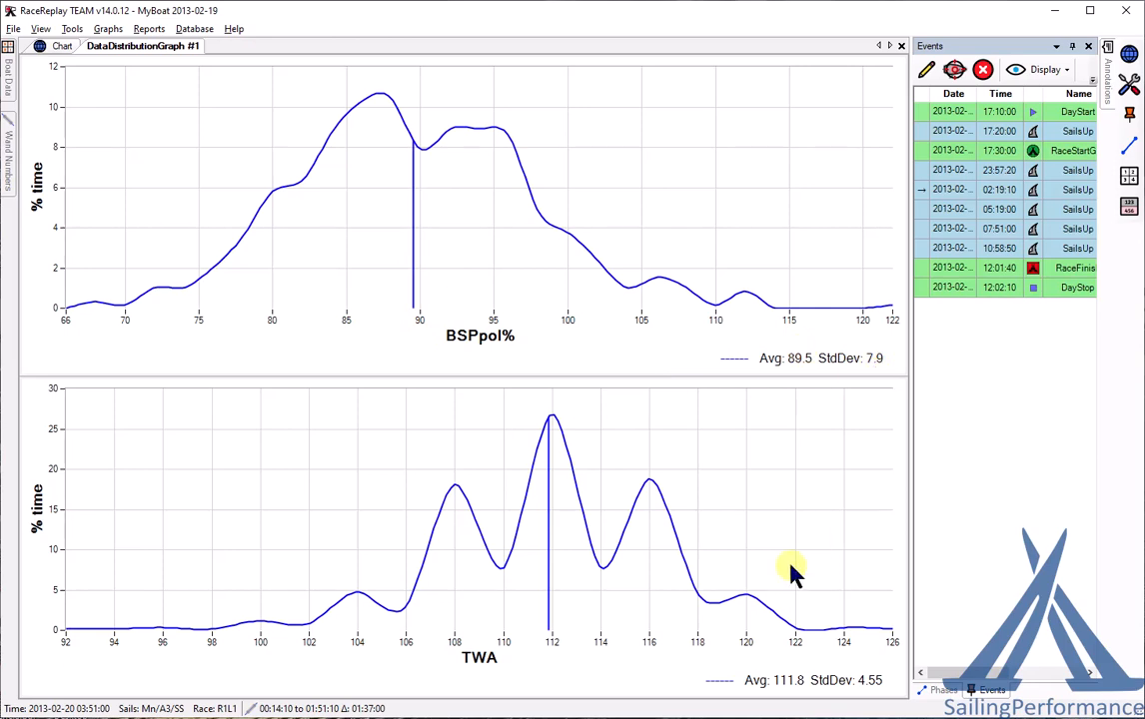
# - Close the DataDistributionGraph #1 tab and confirm to return to the track chart
pyautogui.click(902, 47)
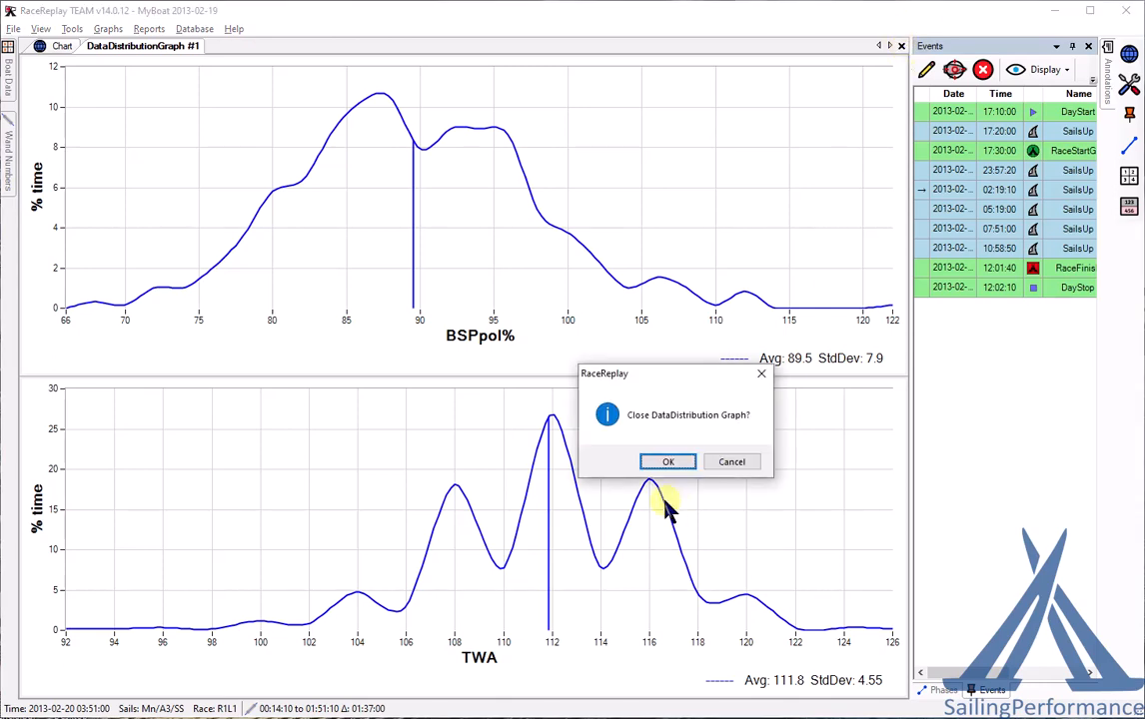
pyautogui.click(664, 460)
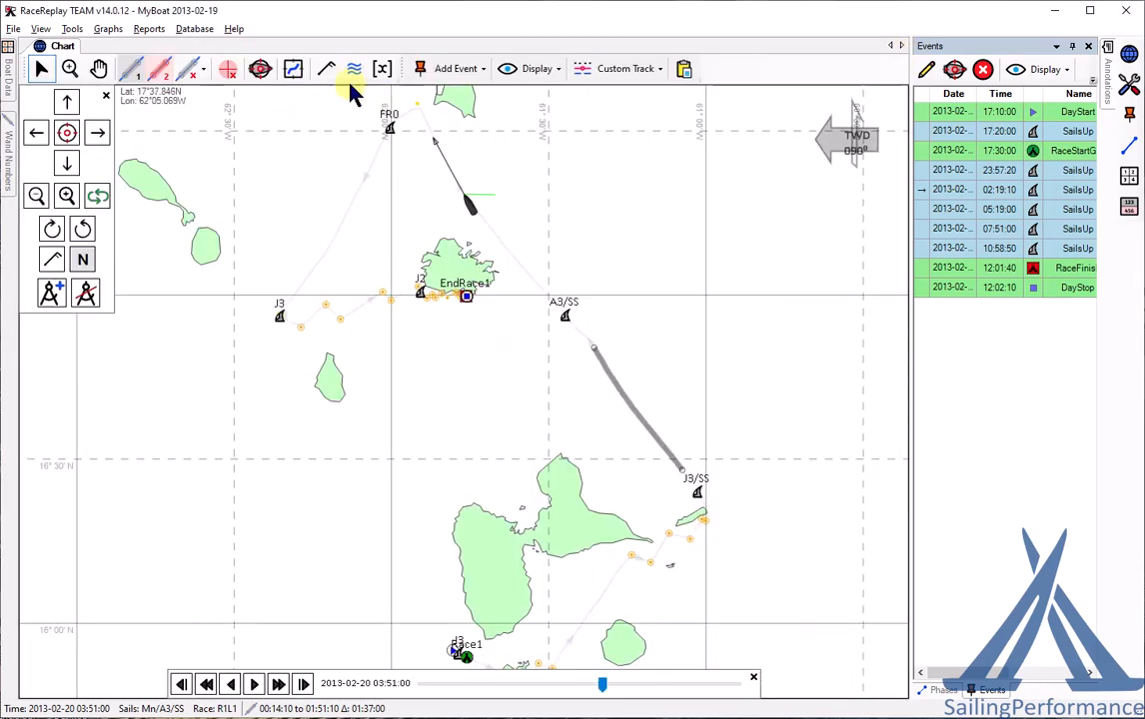
# - Clear both wands and show all race phases as dashed segments along the track
pyautogui.click(202, 72)
pyautogui.click(207, 126)
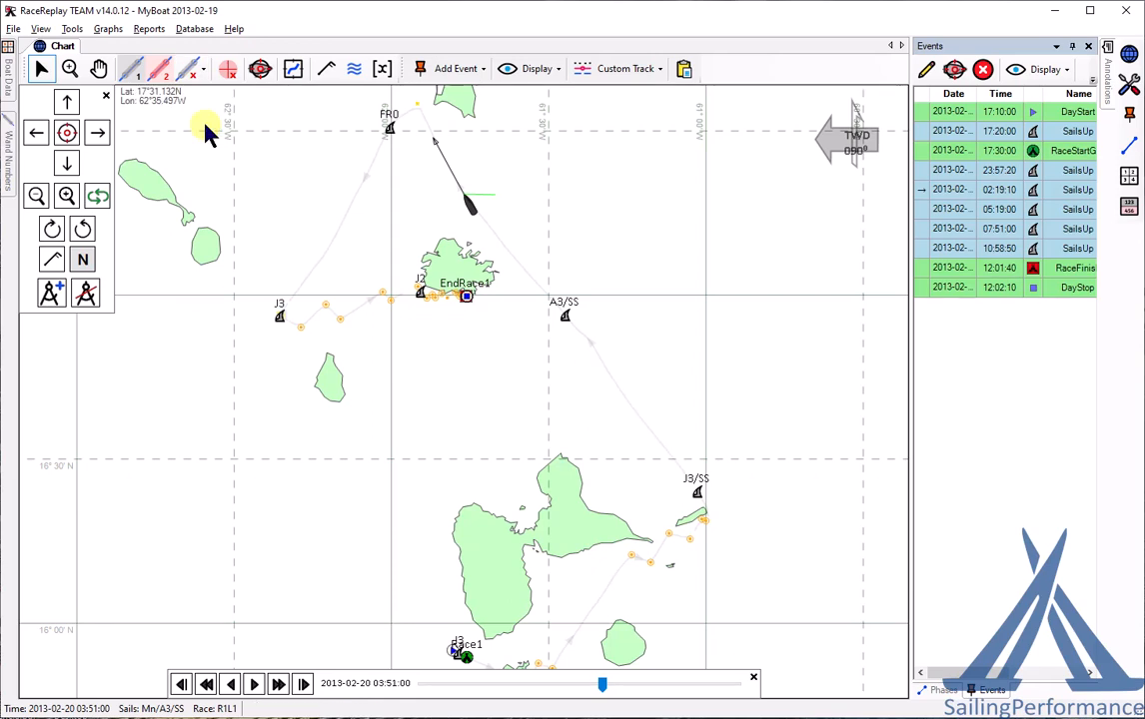
pyautogui.click(546, 76)
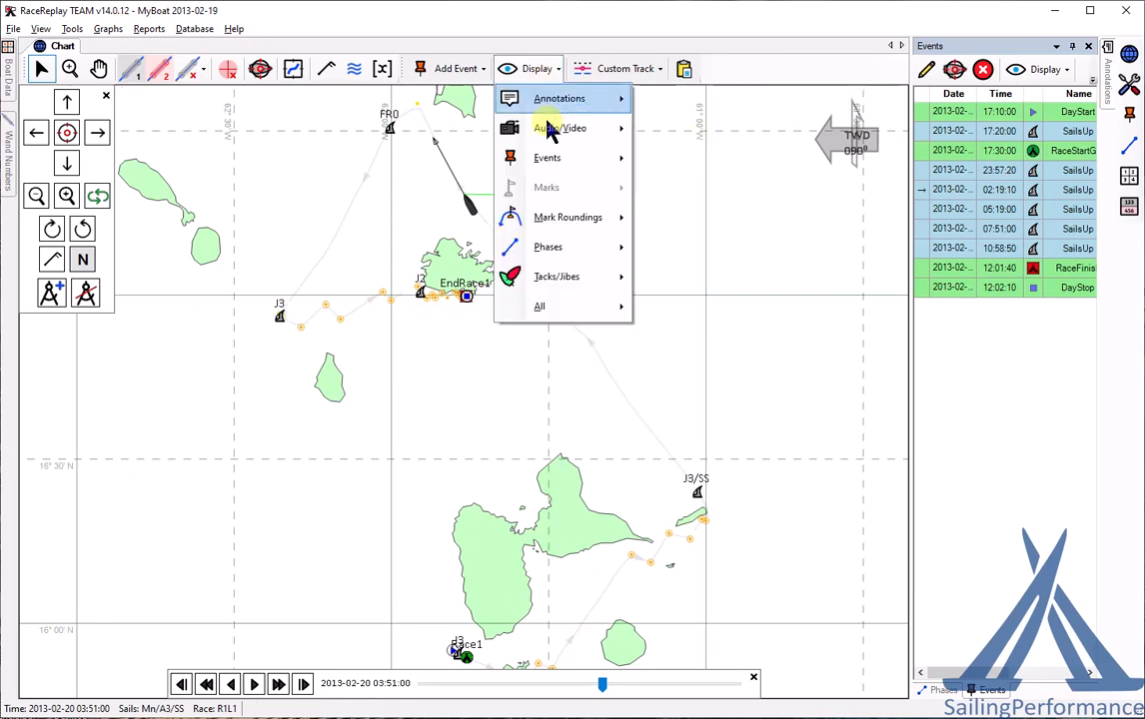
pyautogui.moveTo(565, 250)
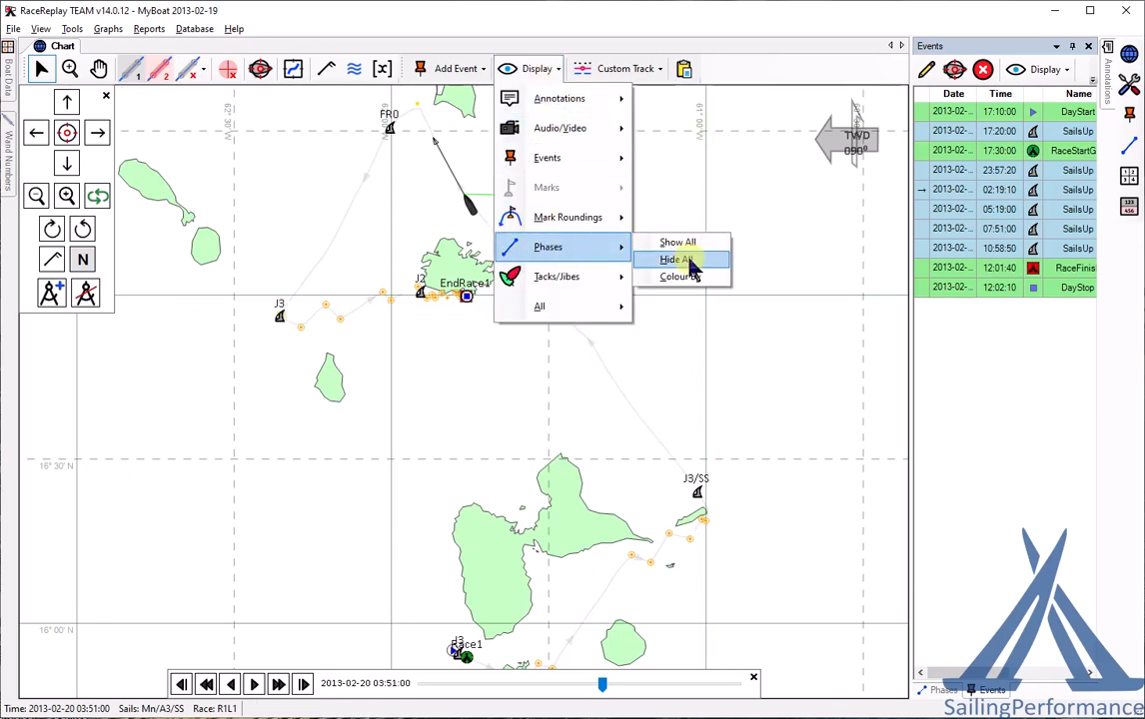
pyautogui.click(692, 259)
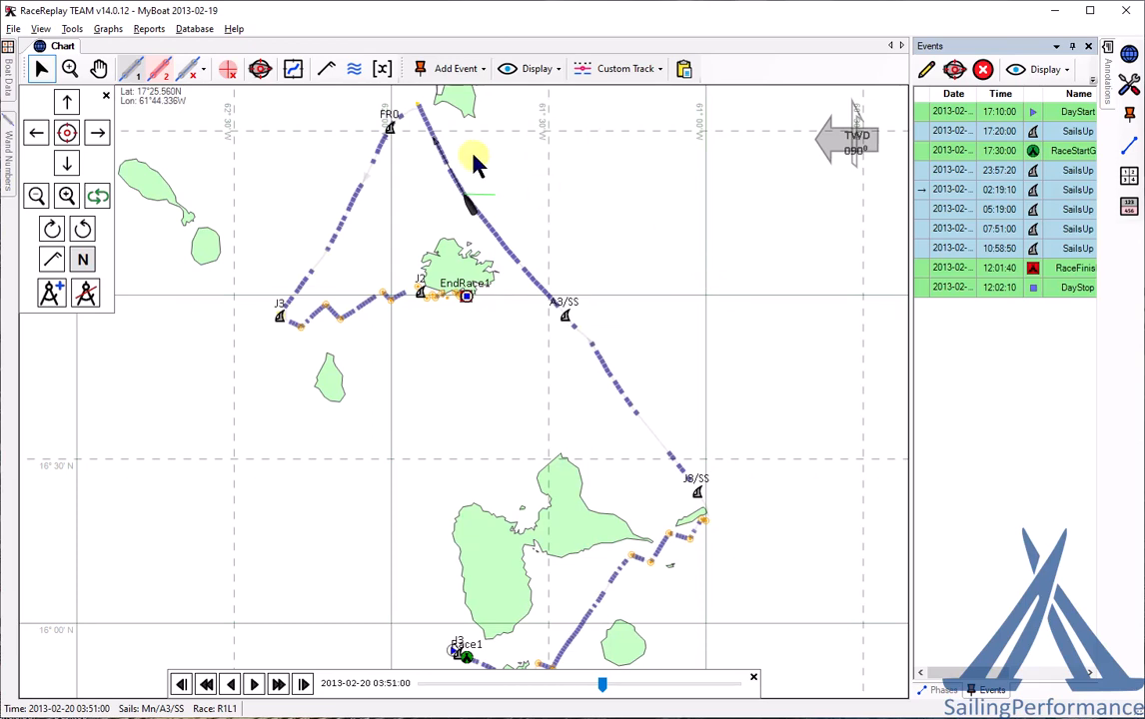
# - Start an upwind VMG graph
pyautogui.click(119, 31)
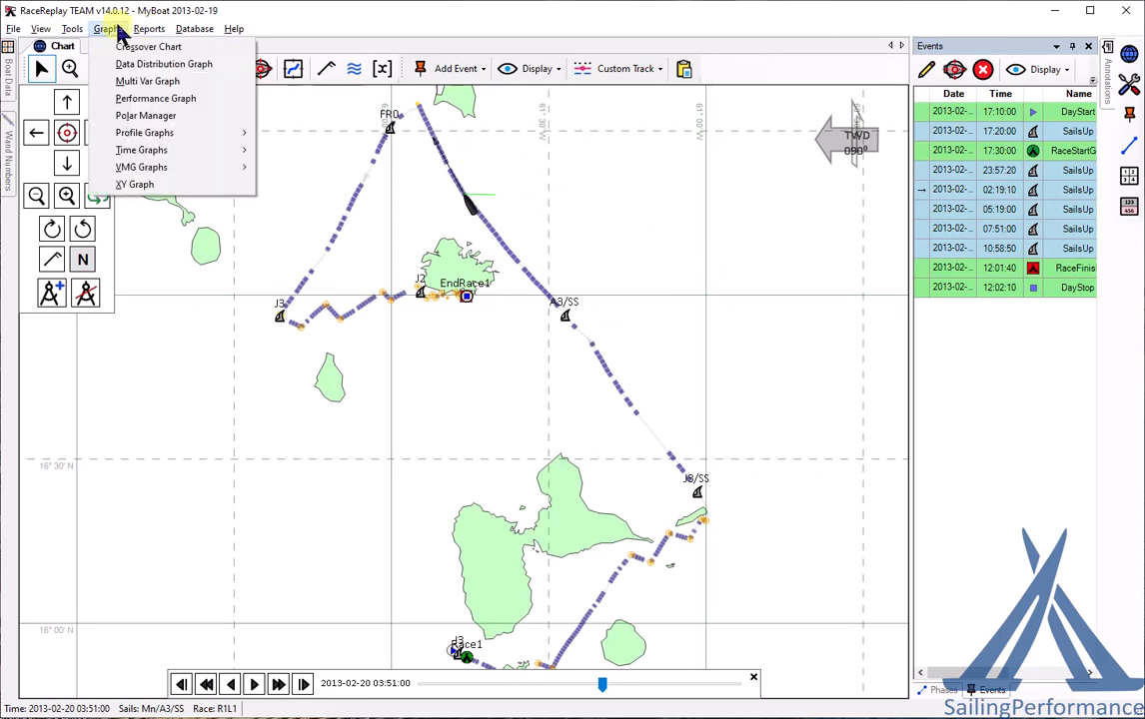
pyautogui.moveTo(140, 170)
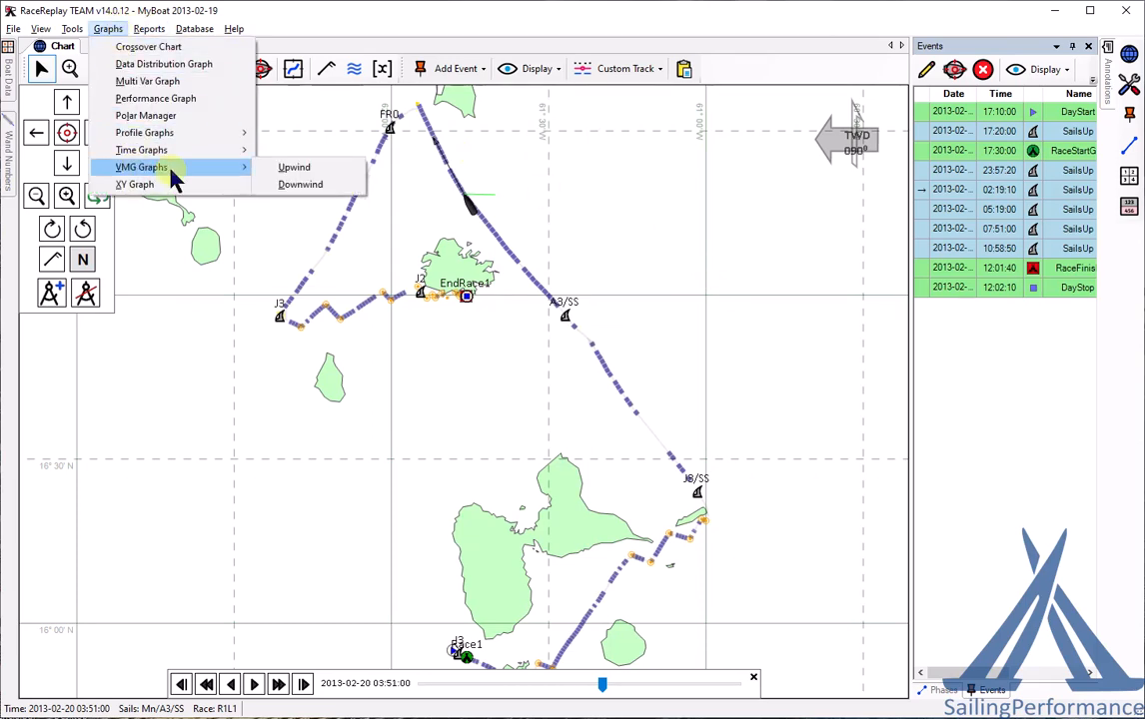
pyautogui.click(295, 170)
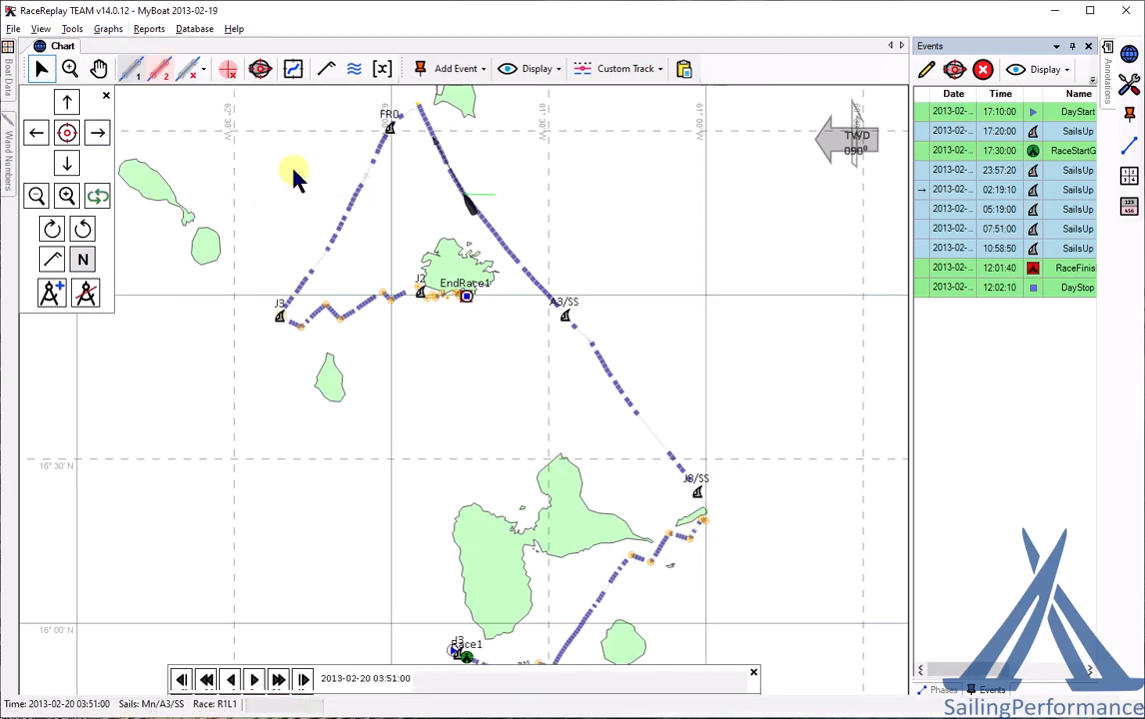
# - Confirm the VMG graph data and find the 17:46:40 outlier phase (BSP 11.7) in the phases list
pyautogui.click(540, 430)
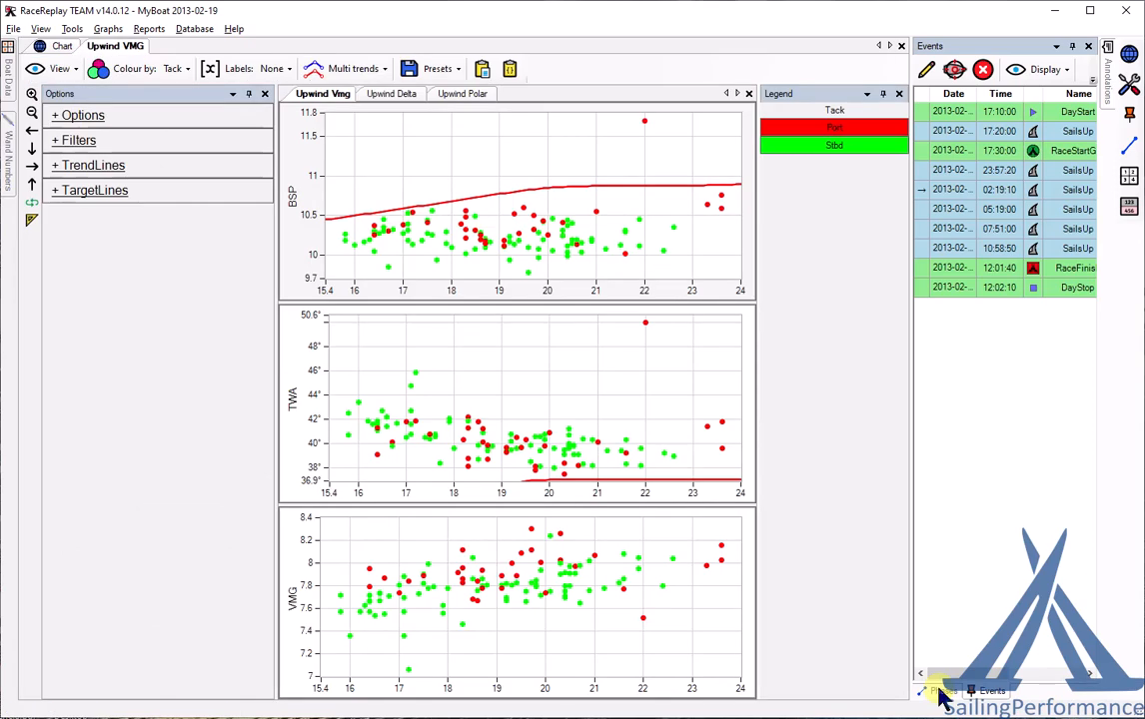
pyautogui.click(939, 691)
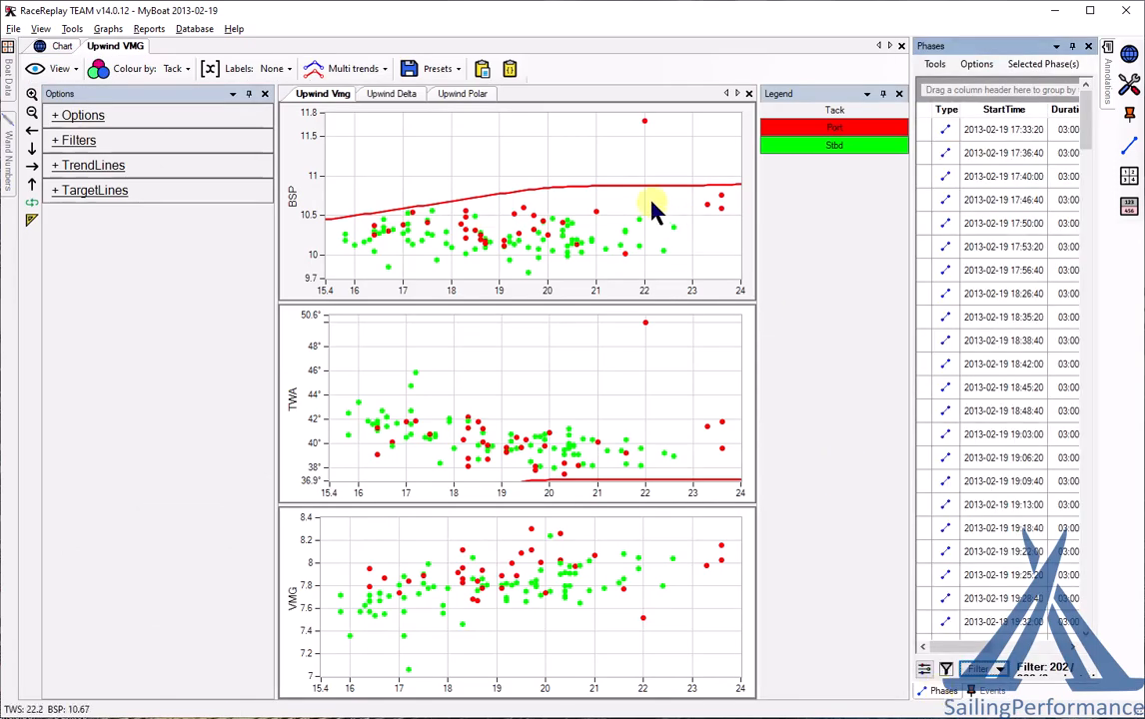
pyautogui.rightClick(644, 126)
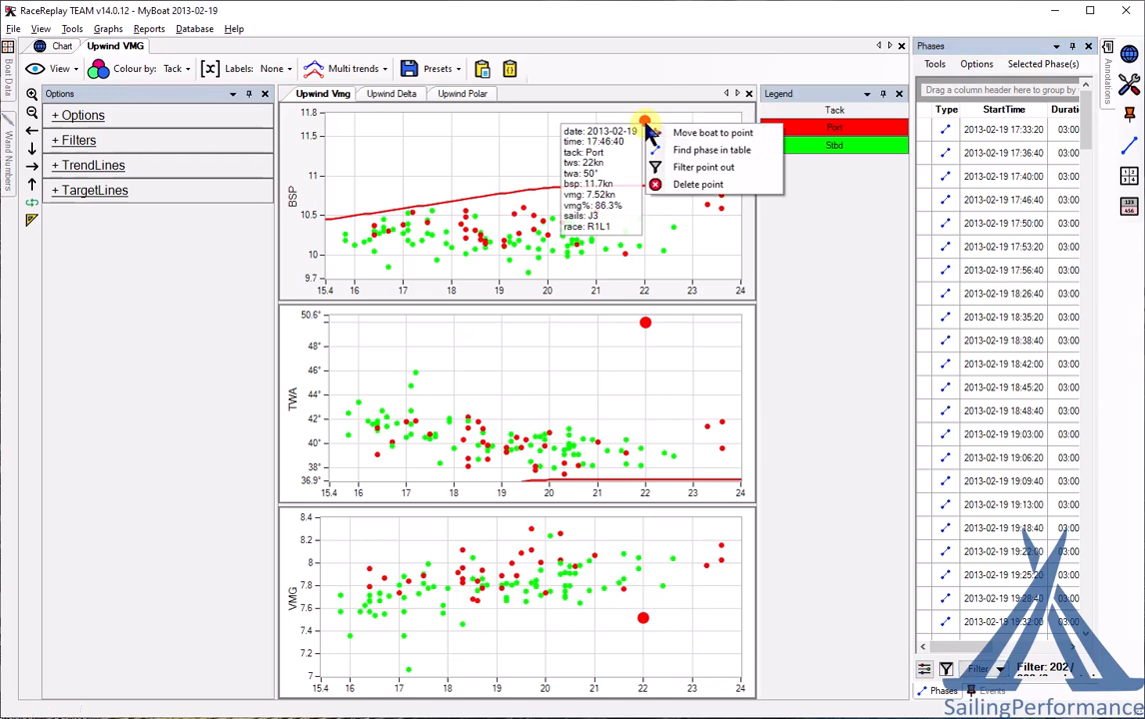
pyautogui.click(666, 114)
pyautogui.click(965, 205)
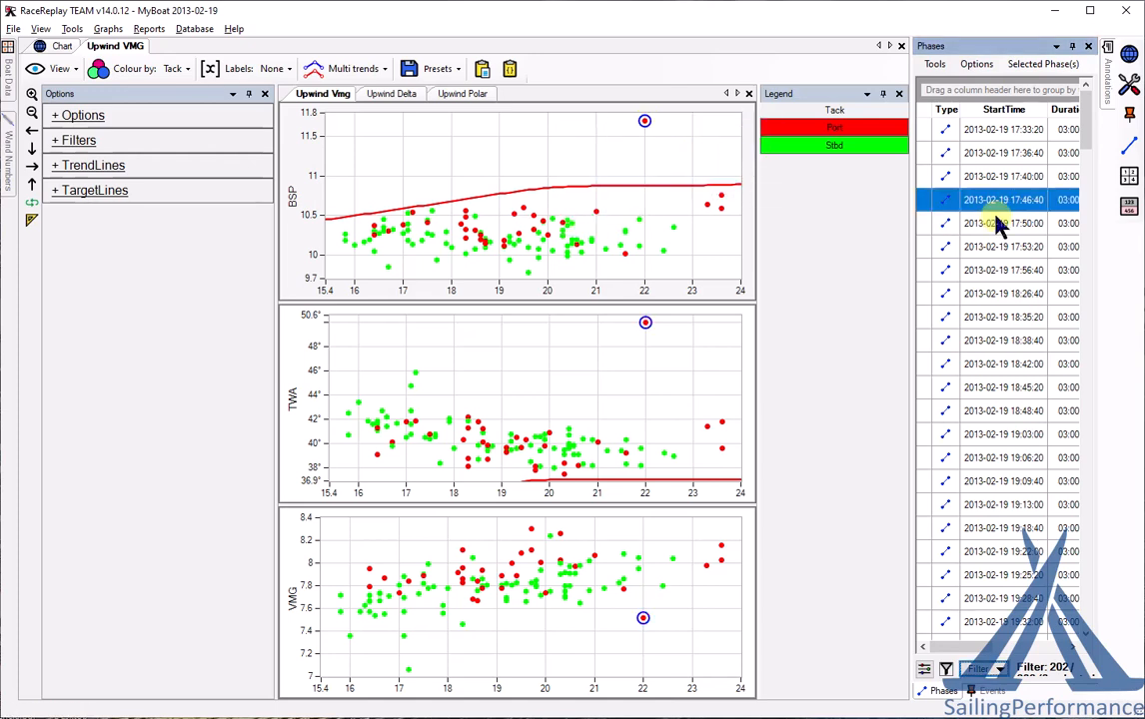
# - Filter the 17:46:40 outlier point out of the graphs and bring up the phase filter options
pyautogui.rightClick(645, 130)
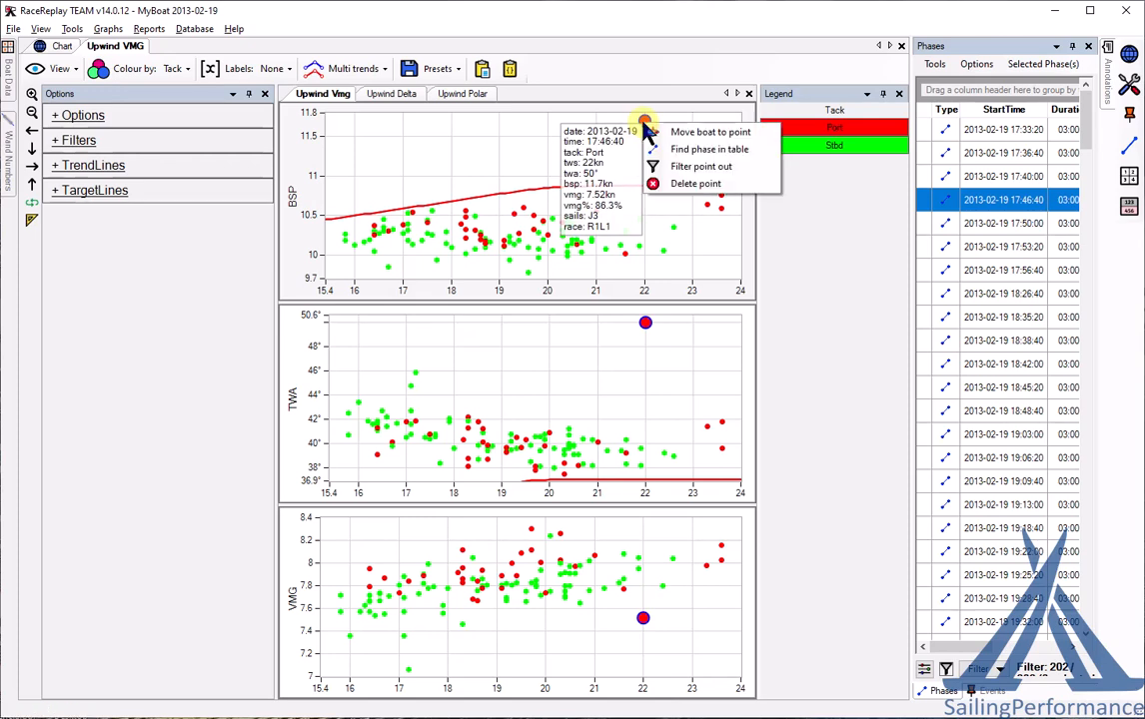
pyautogui.click(709, 168)
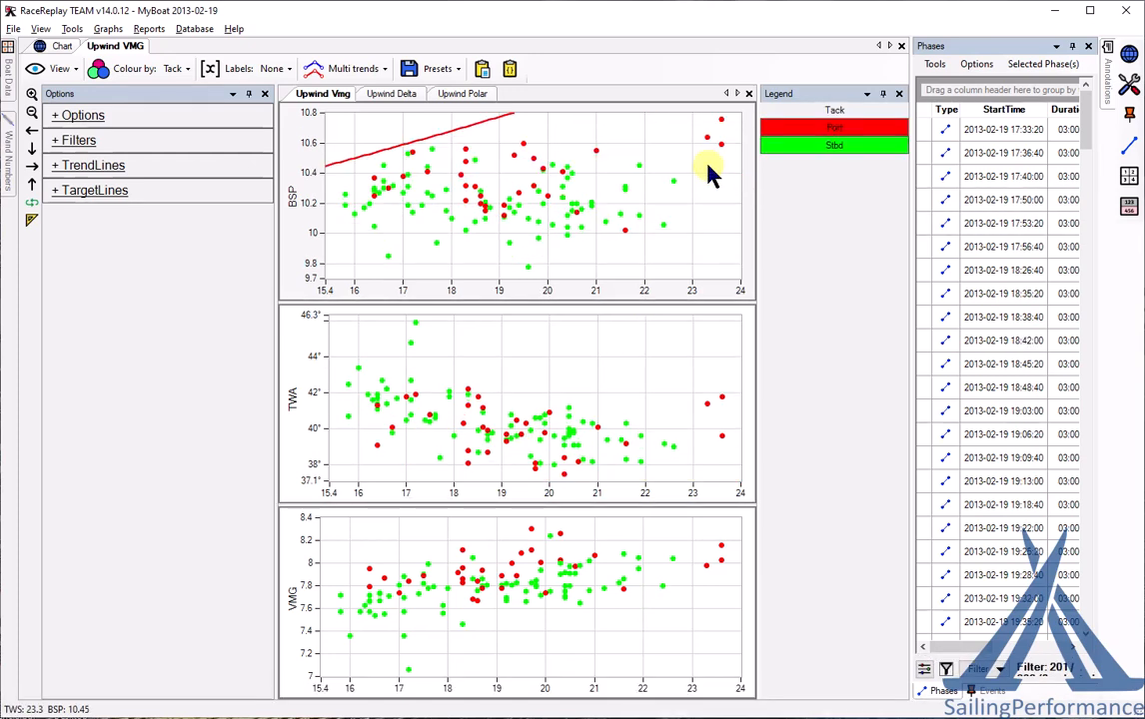
pyautogui.click(1004, 674)
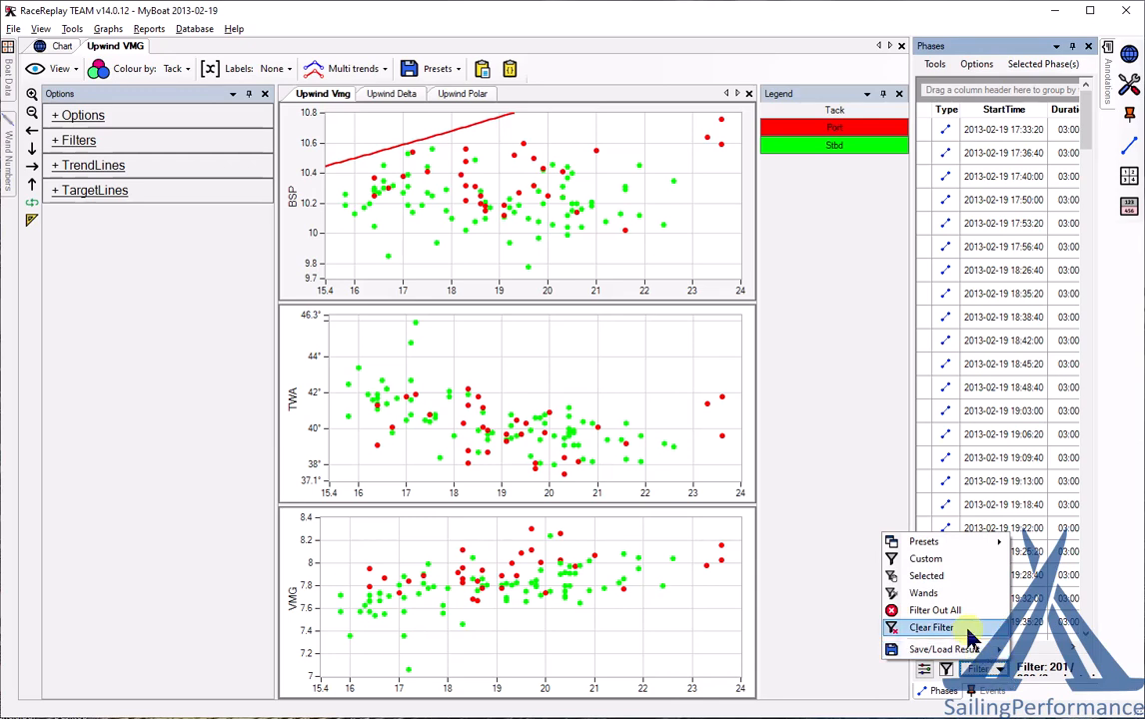
# - Clear the phase filter, permanently delete the 11.7 kn BSP outlier phase, and close the upwind graph
pyautogui.click(974, 630)
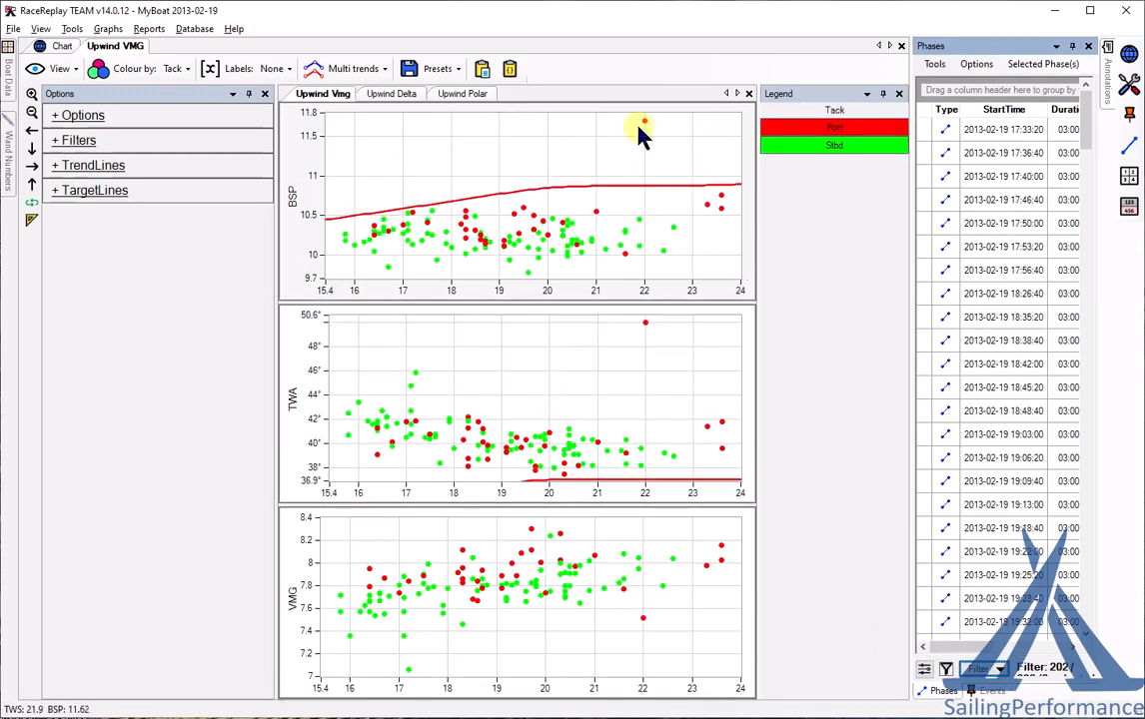
pyautogui.moveTo(647, 124)
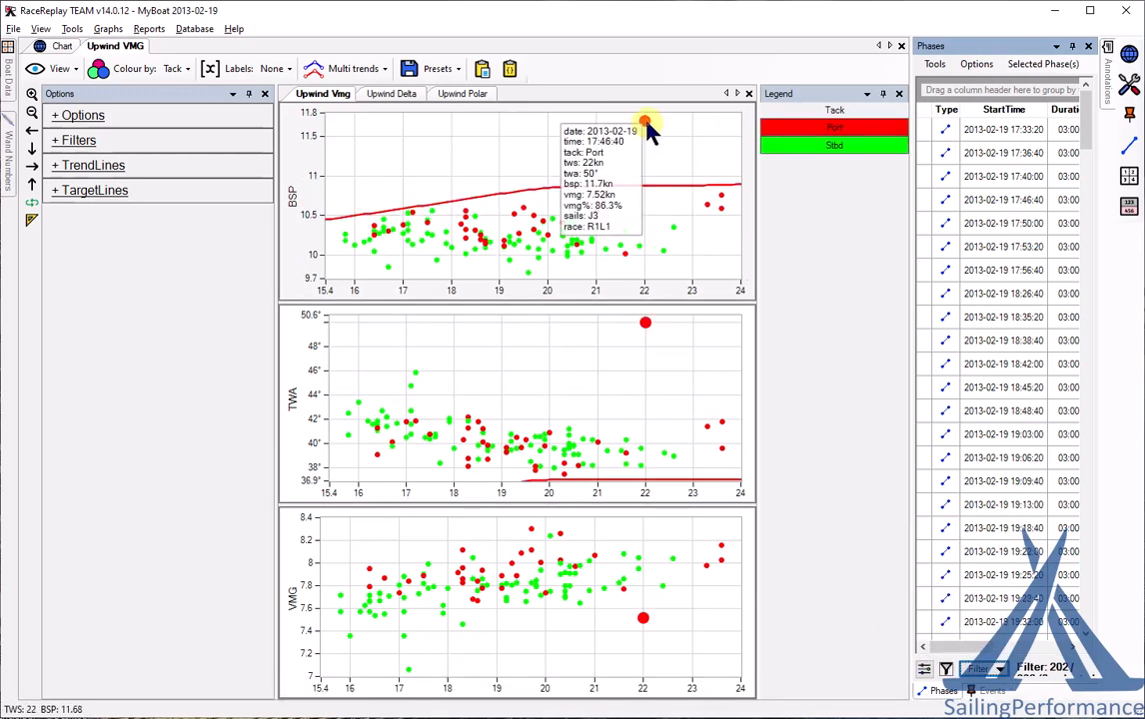
pyautogui.rightClick(647, 128)
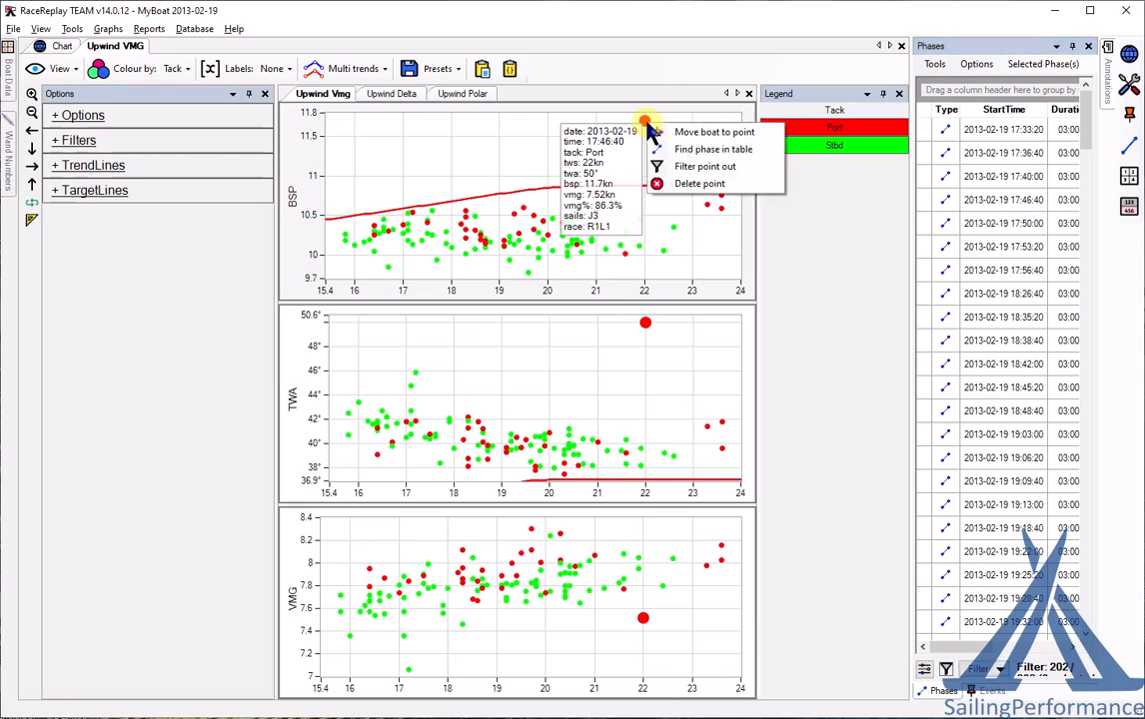
pyautogui.click(694, 178)
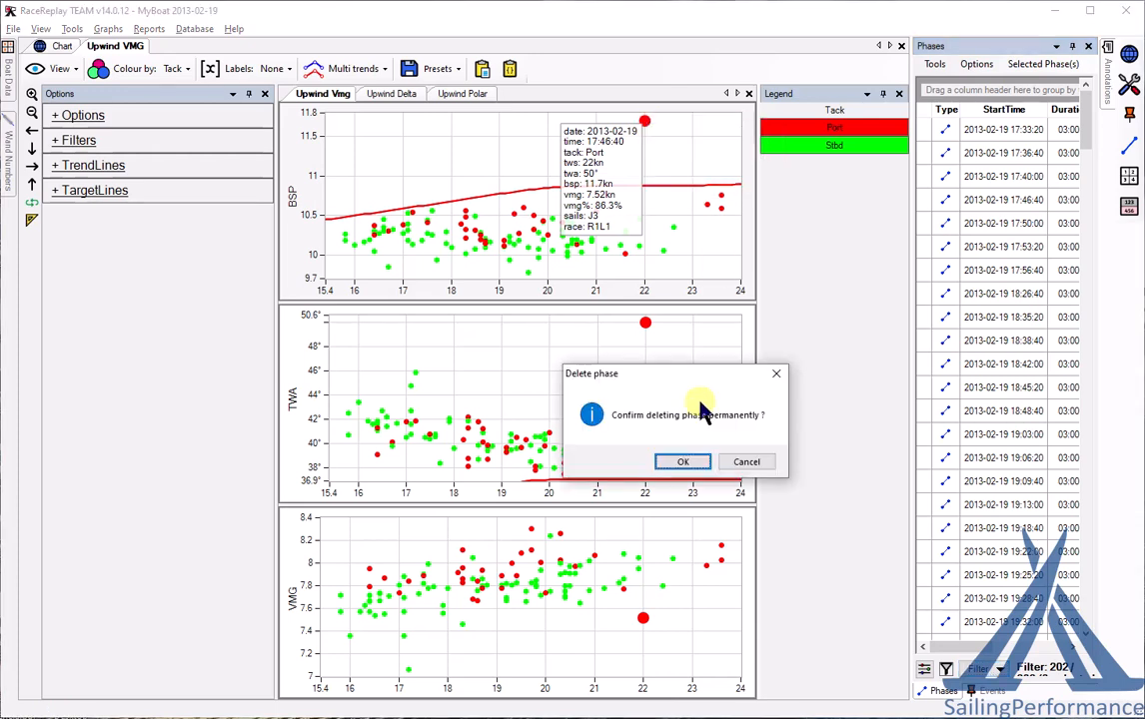
pyautogui.click(684, 463)
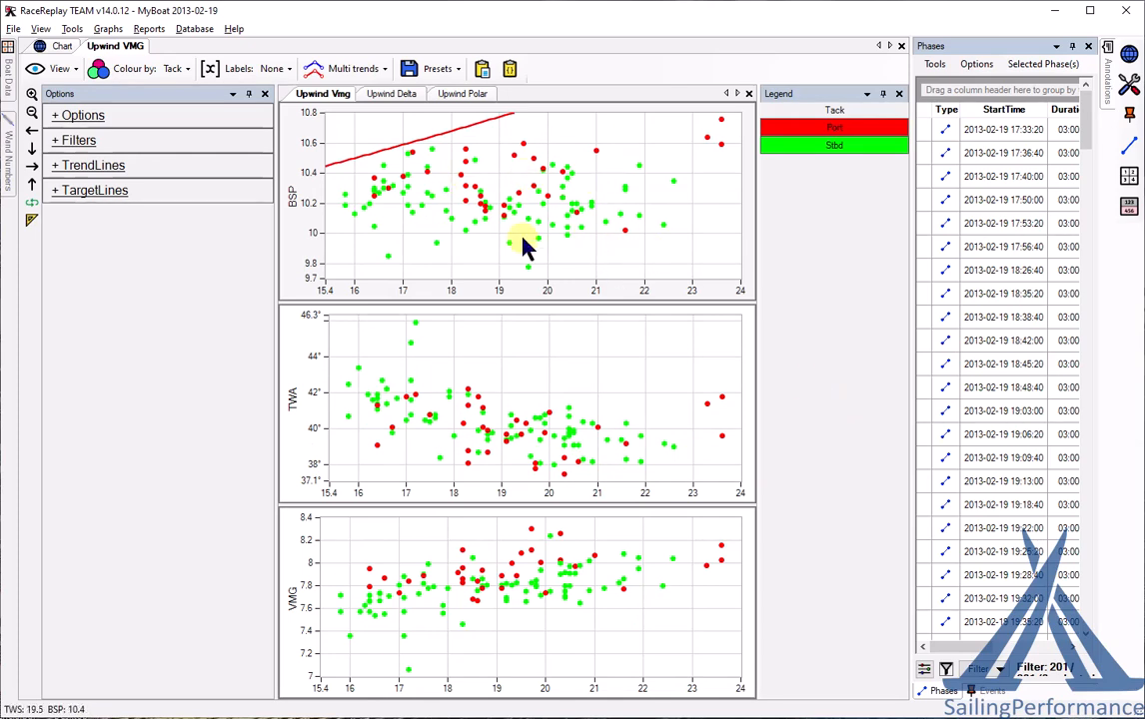
pyautogui.click(901, 50)
# - Close the VMG graph and create a Performance Graph using averages of the selected phases
pyautogui.click(654, 460)
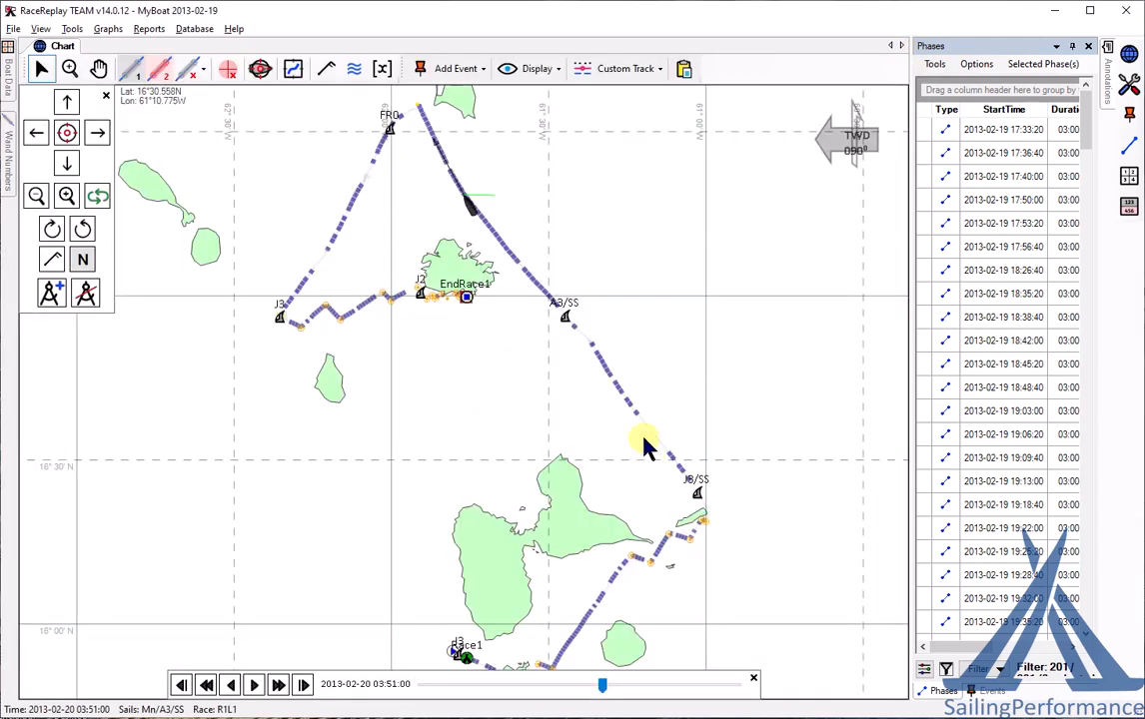
pyautogui.click(108, 30)
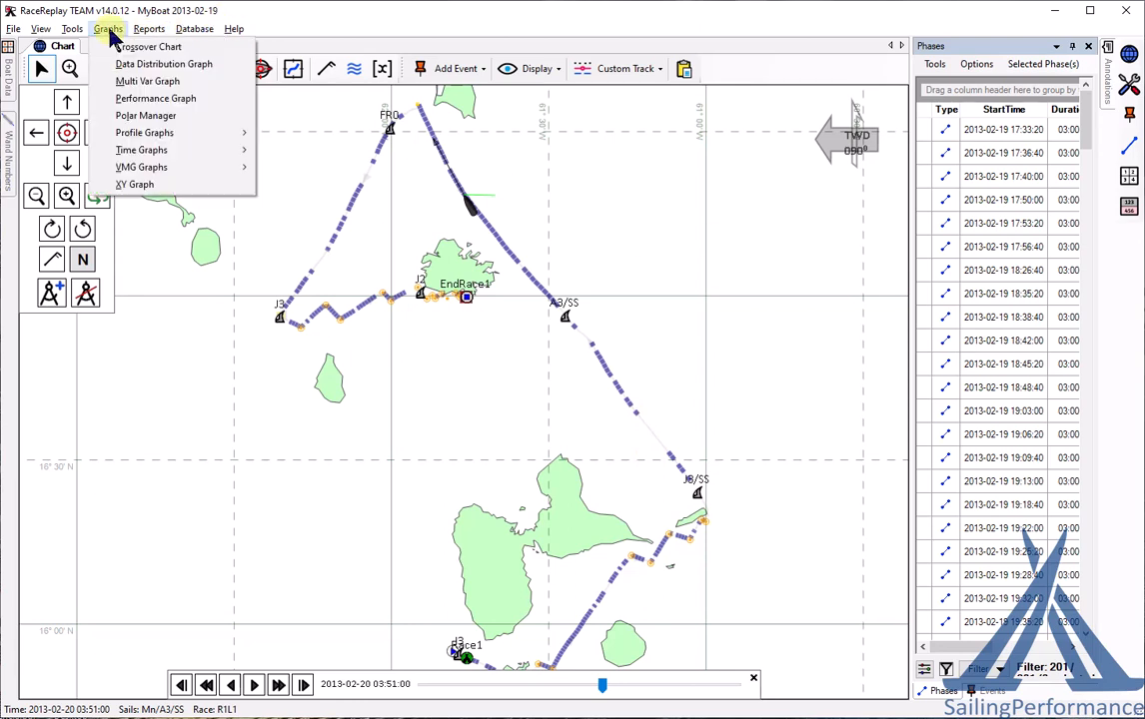
pyautogui.click(150, 98)
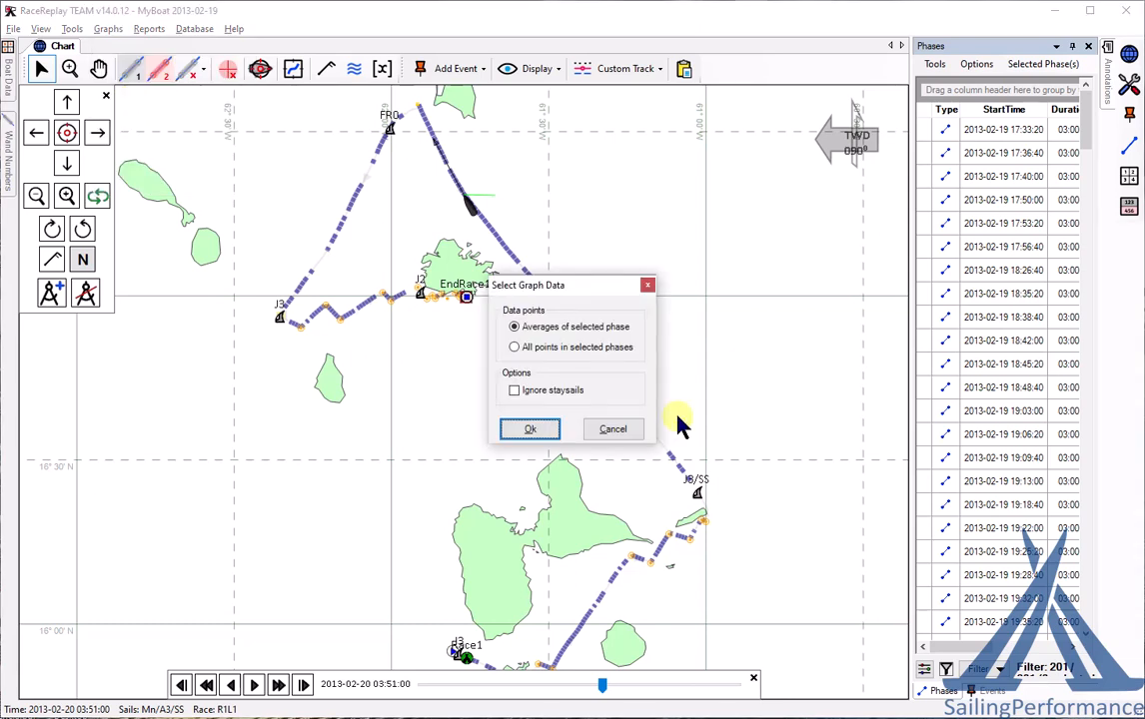
pyautogui.click(548, 431)
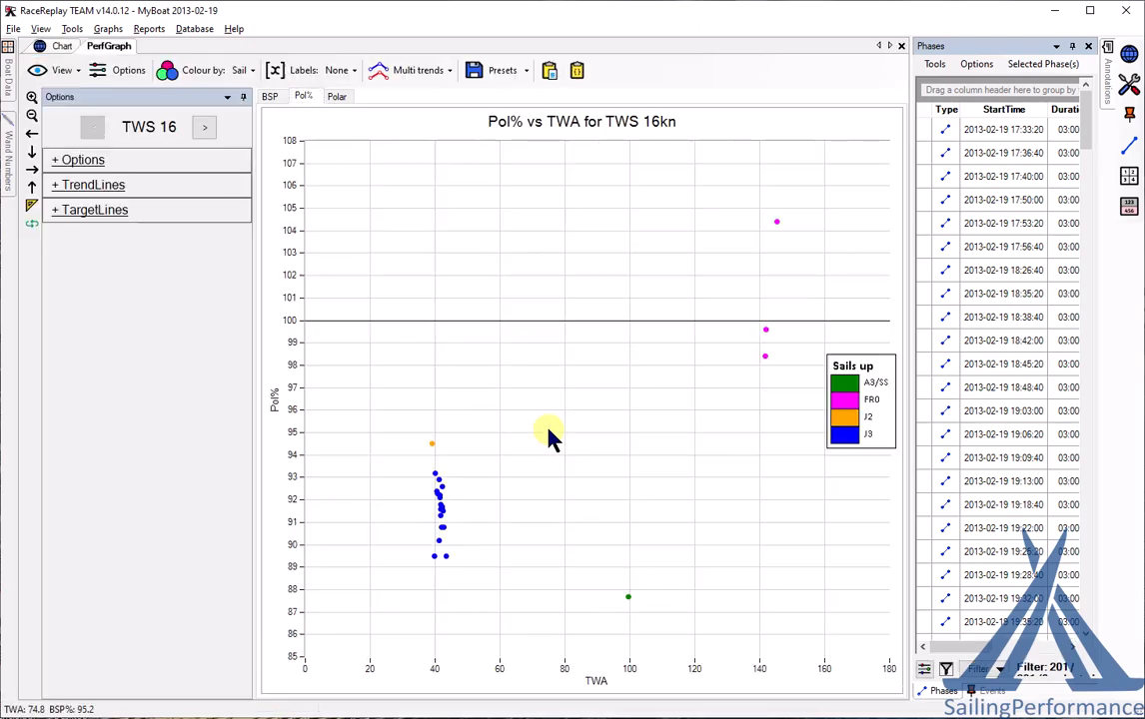
# - Switch the graph to BSP vs TWA, highlight the green polar curve, and step up one TWS bin
pyautogui.click(270, 97)
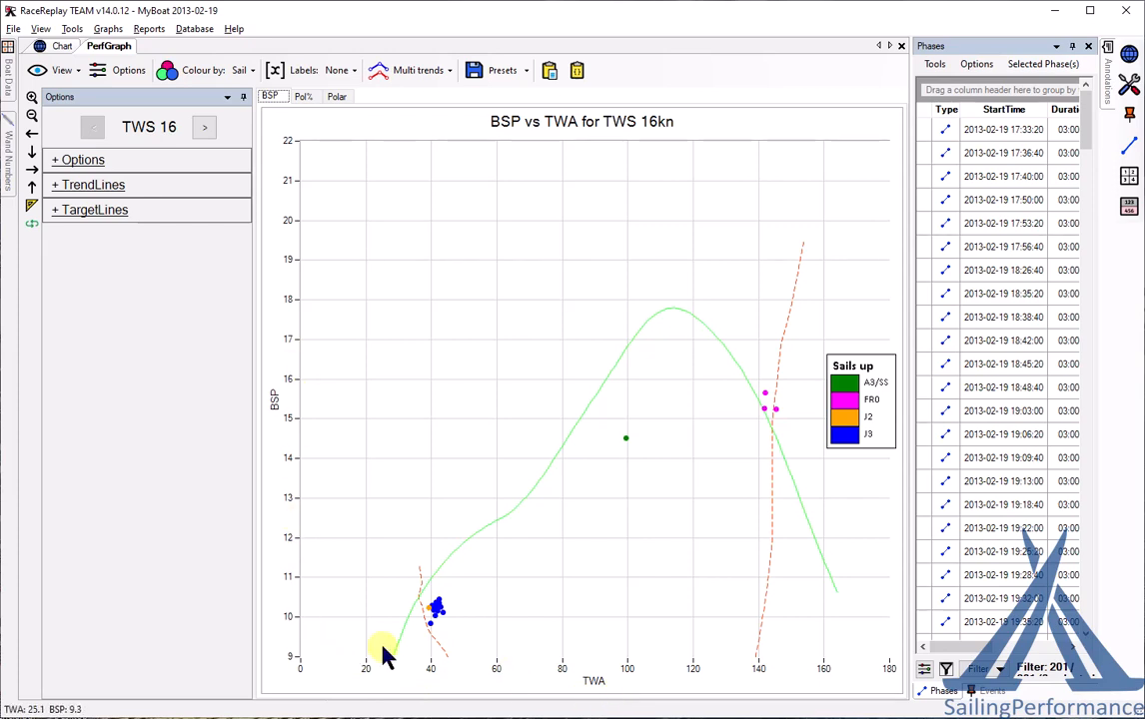
pyautogui.click(688, 318)
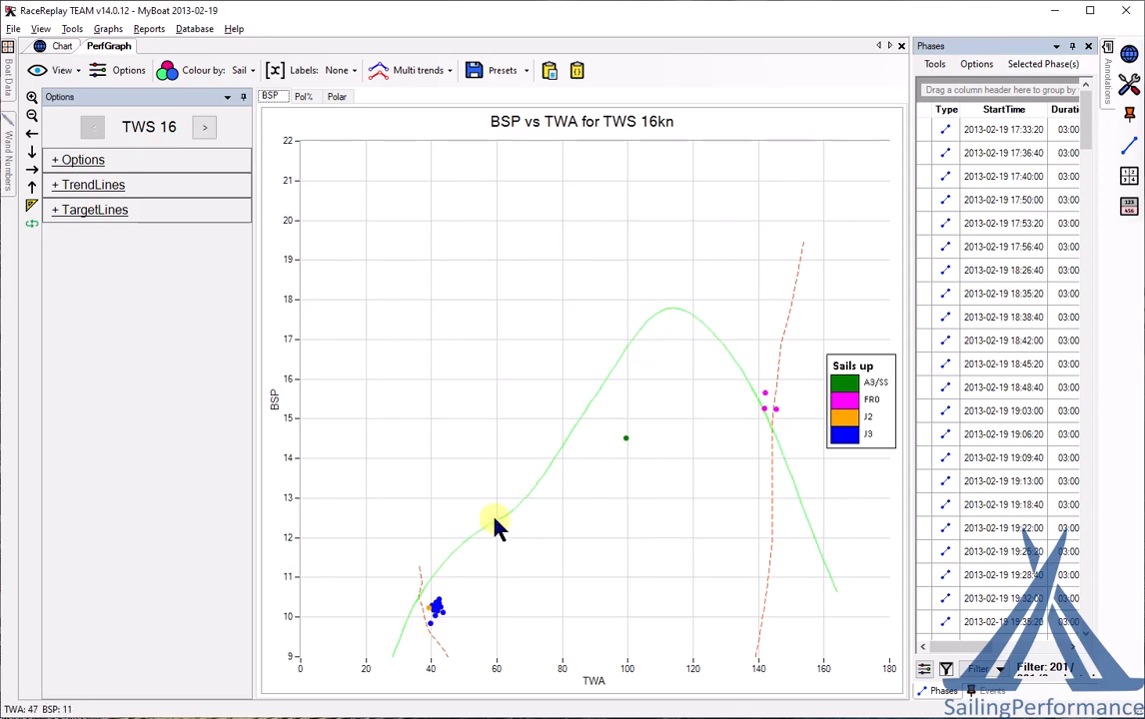
pyautogui.click(206, 129)
# - Browse the 20, 22 and 24 kn TWS bins, return to 20 kn, and choose Multi trends by Sail
pyautogui.click(206, 129)
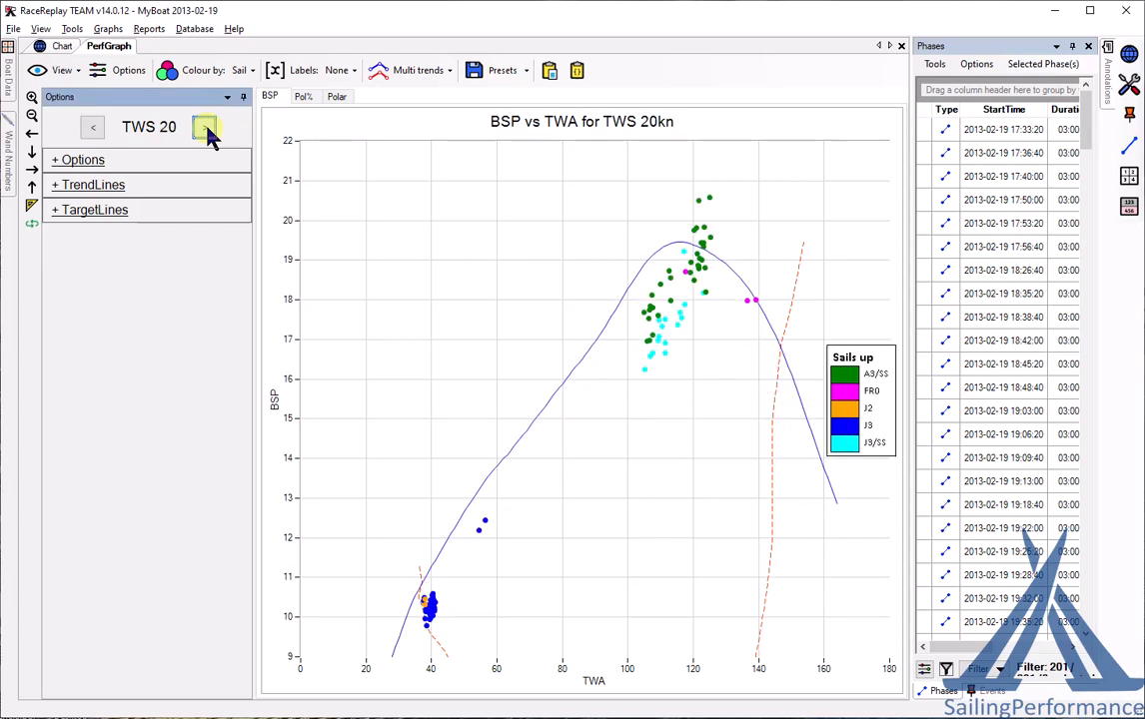
pyautogui.click(206, 129)
pyautogui.click(206, 130)
pyautogui.click(103, 128)
pyautogui.click(103, 128)
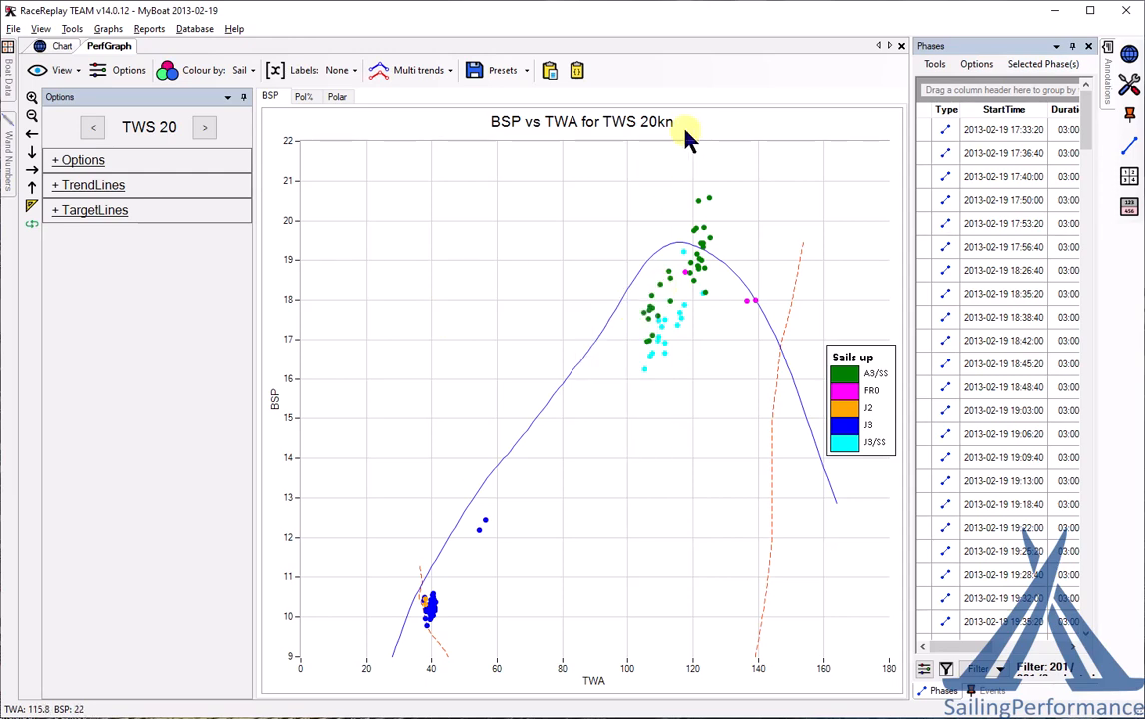
pyautogui.click(420, 82)
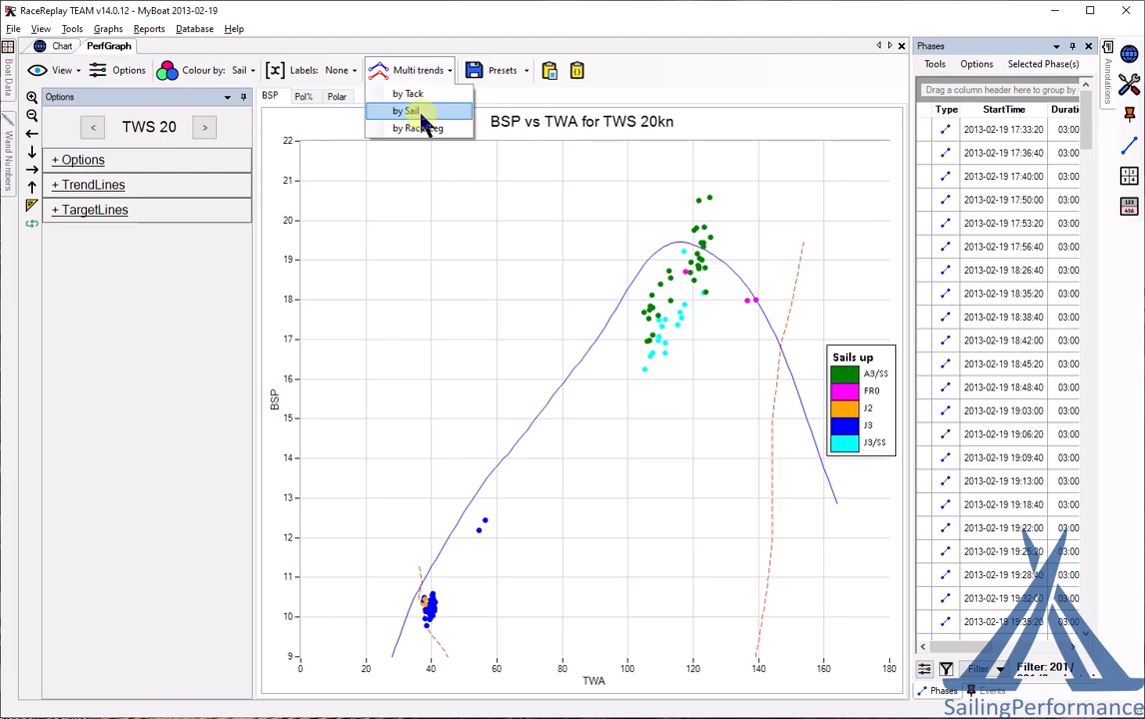
pyautogui.click(423, 120)
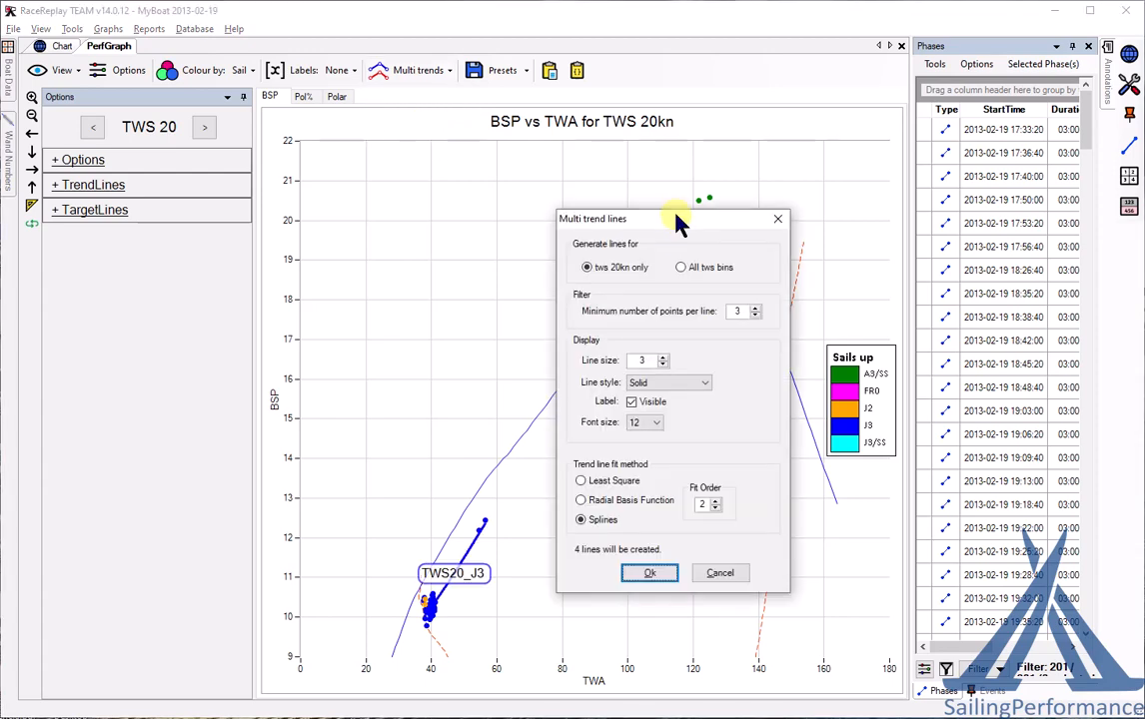
# - Create spline trend lines per sail for 20 kn only, with minimum 4 points and label font size 10
pyautogui.moveTo(679, 220); pyautogui.dragTo(422, 122)
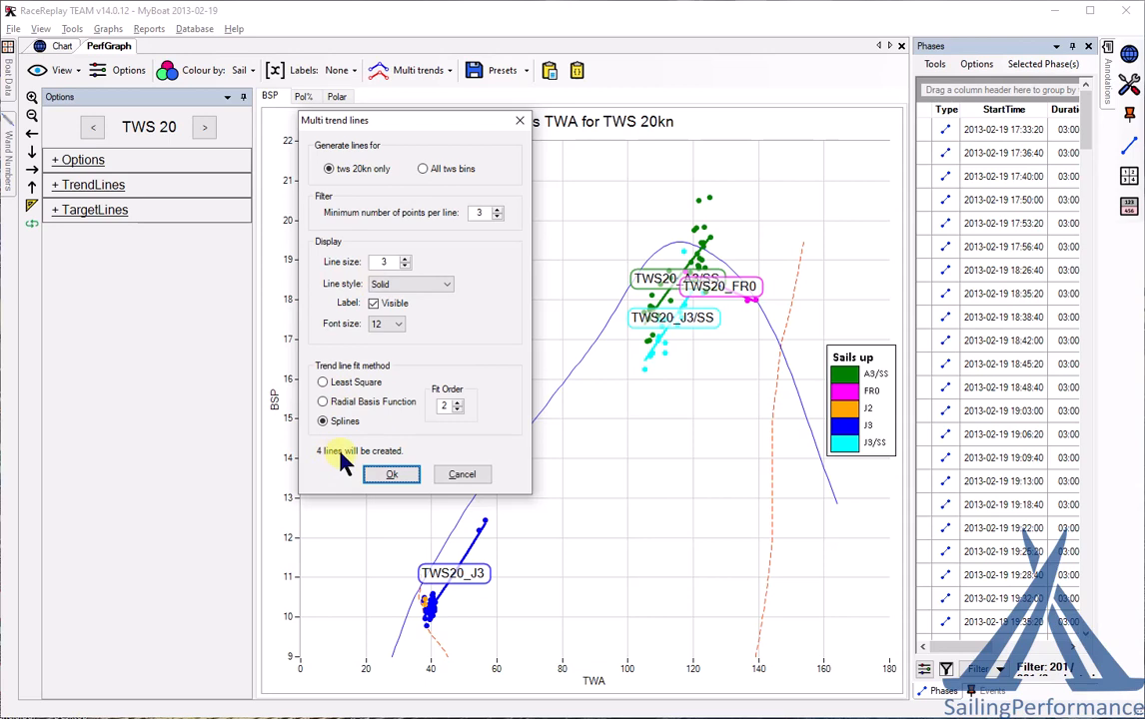
pyautogui.click(425, 169)
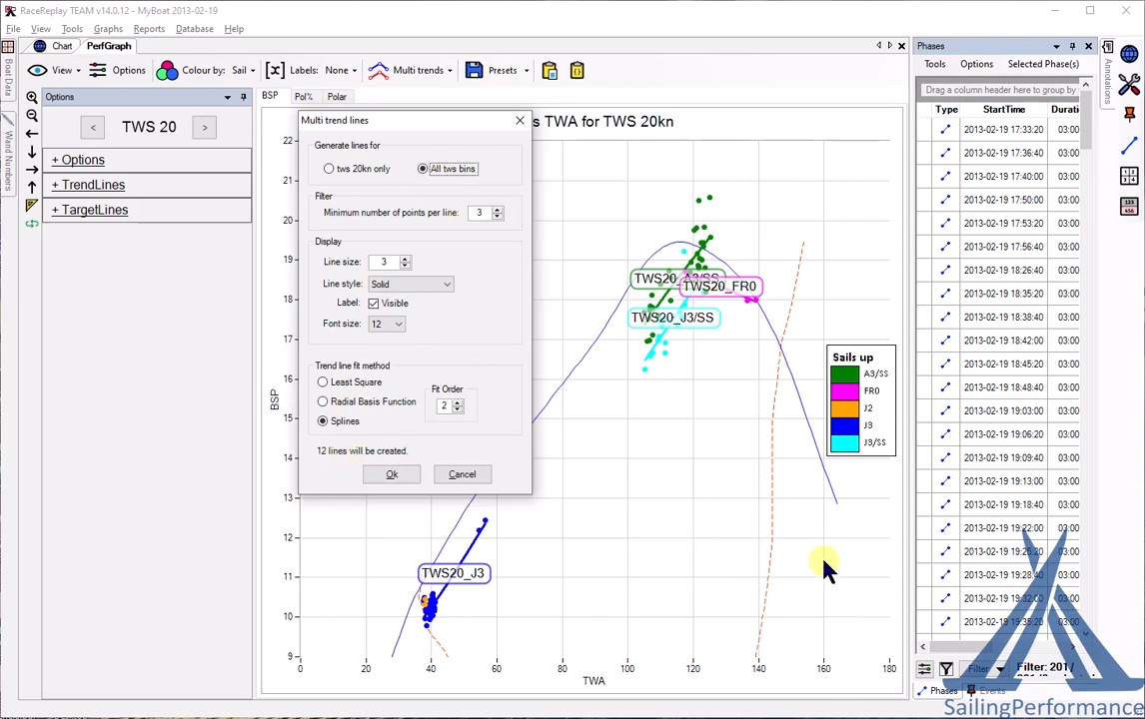
pyautogui.click(331, 168)
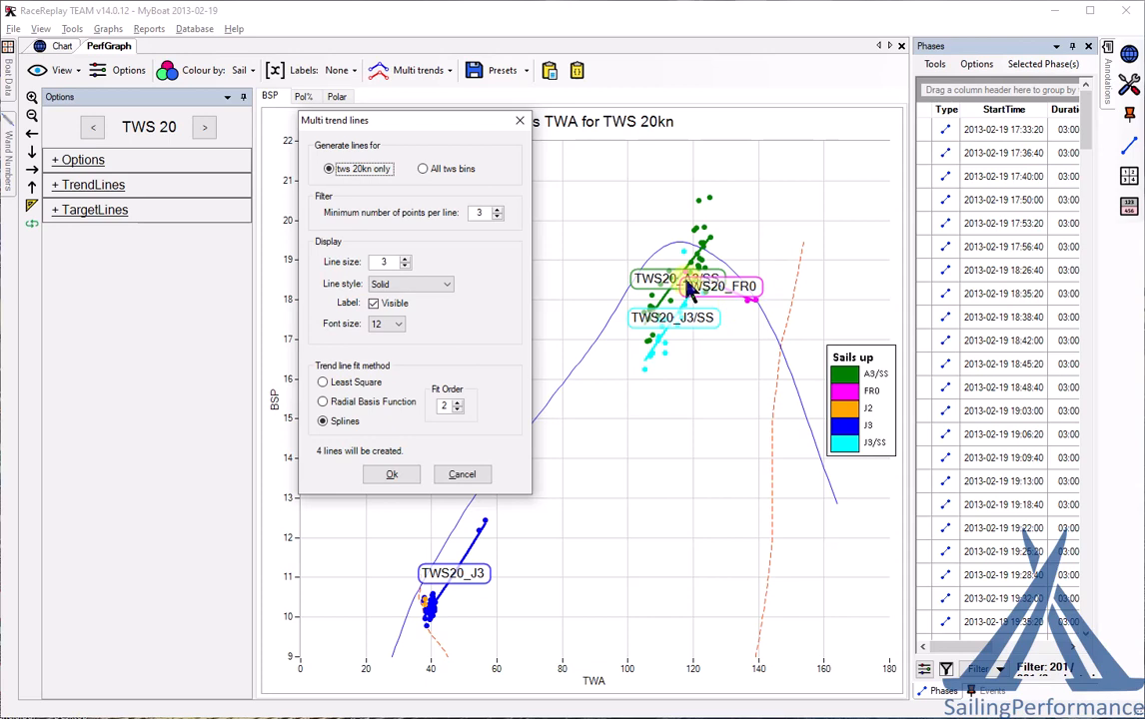
pyautogui.click(497, 211)
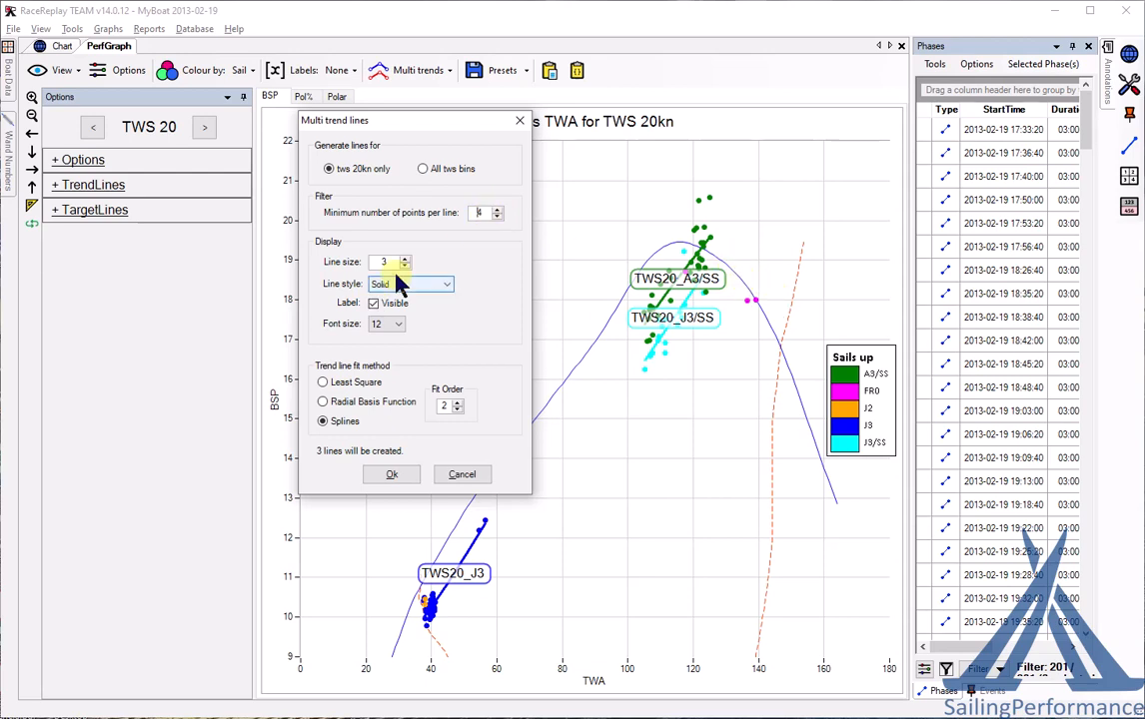
pyautogui.click(385, 323)
pyautogui.click(388, 369)
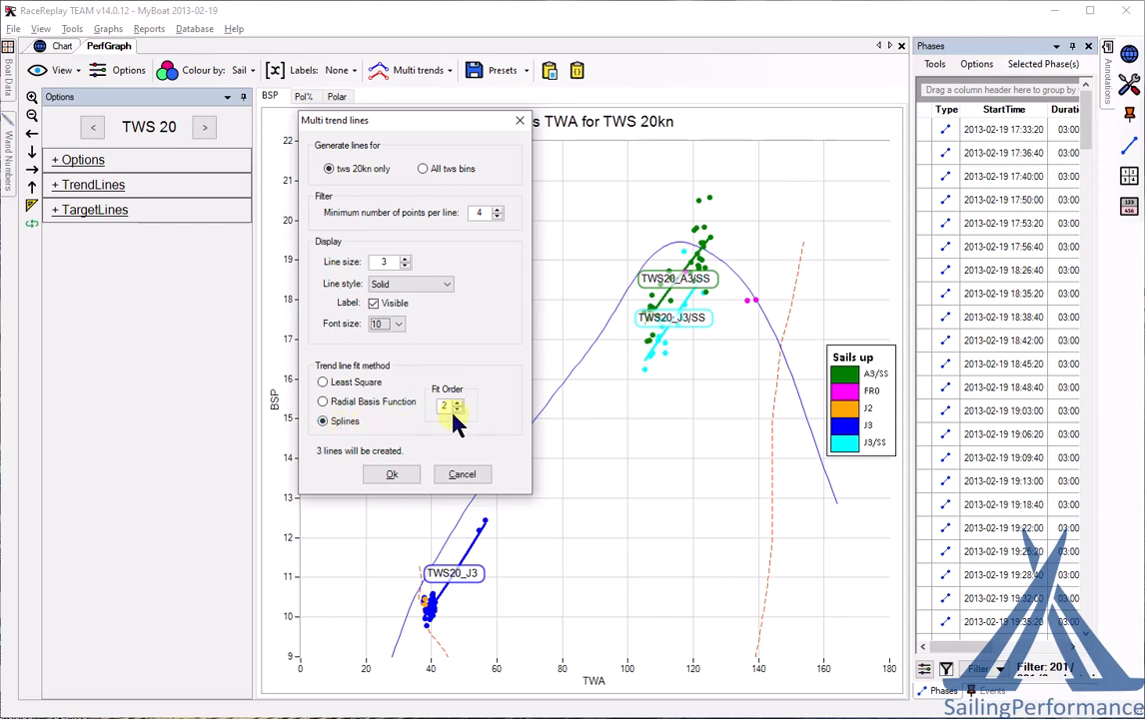
pyautogui.click(393, 475)
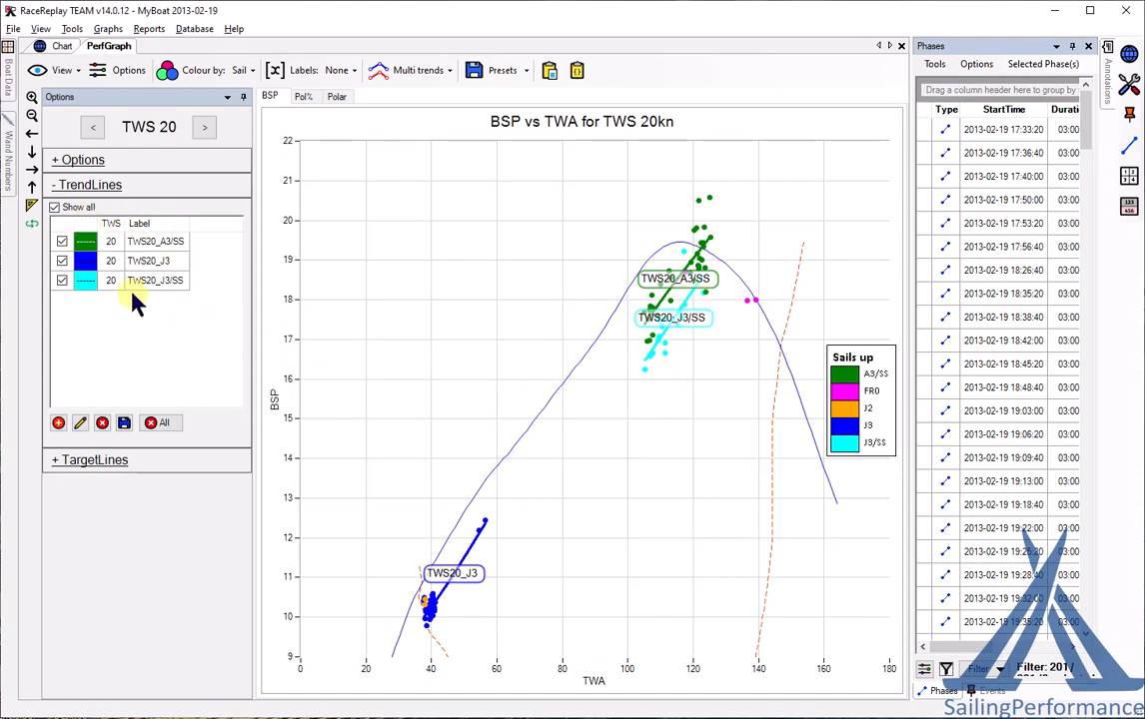
# - Delete all existing trend lines from the graph
pyautogui.scroll(-1, 397, 344)
pyautogui.scroll(1, 396, 344)
pyautogui.scroll(1, 397, 343)
pyautogui.scroll(-1, 396, 343)
pyautogui.scroll(-2, 397, 343)
pyautogui.scroll(2, 397, 344)
pyautogui.scroll(1, 397, 343)
pyautogui.scroll(-1, 397, 343)
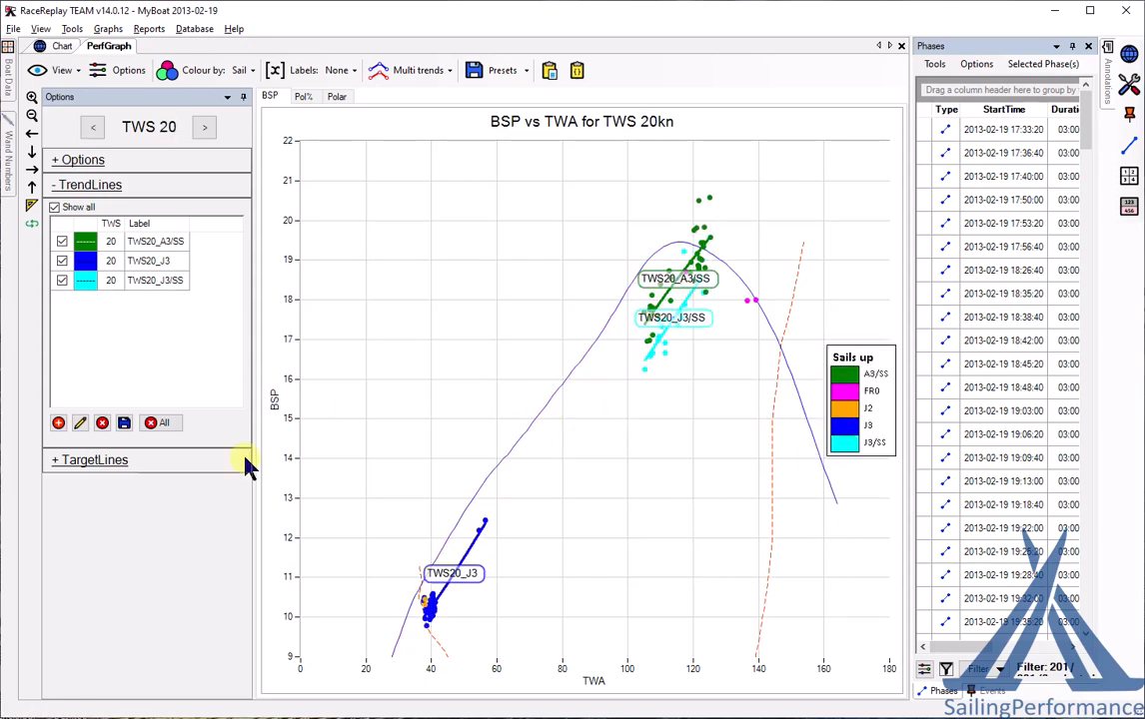
pyautogui.click(168, 424)
pyautogui.click(661, 465)
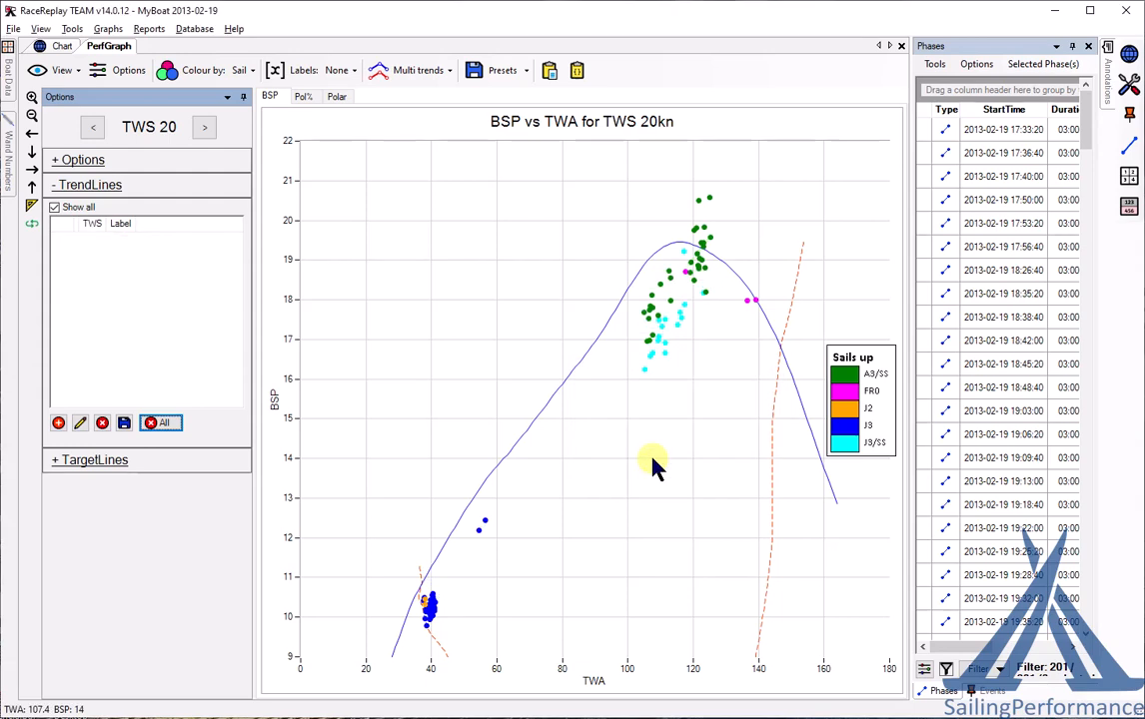
# - Recreate per-sail trend lines across all wind bins and list only the 20 kn lines
pyautogui.rightClick(533, 302)
pyautogui.moveTo(613, 388)
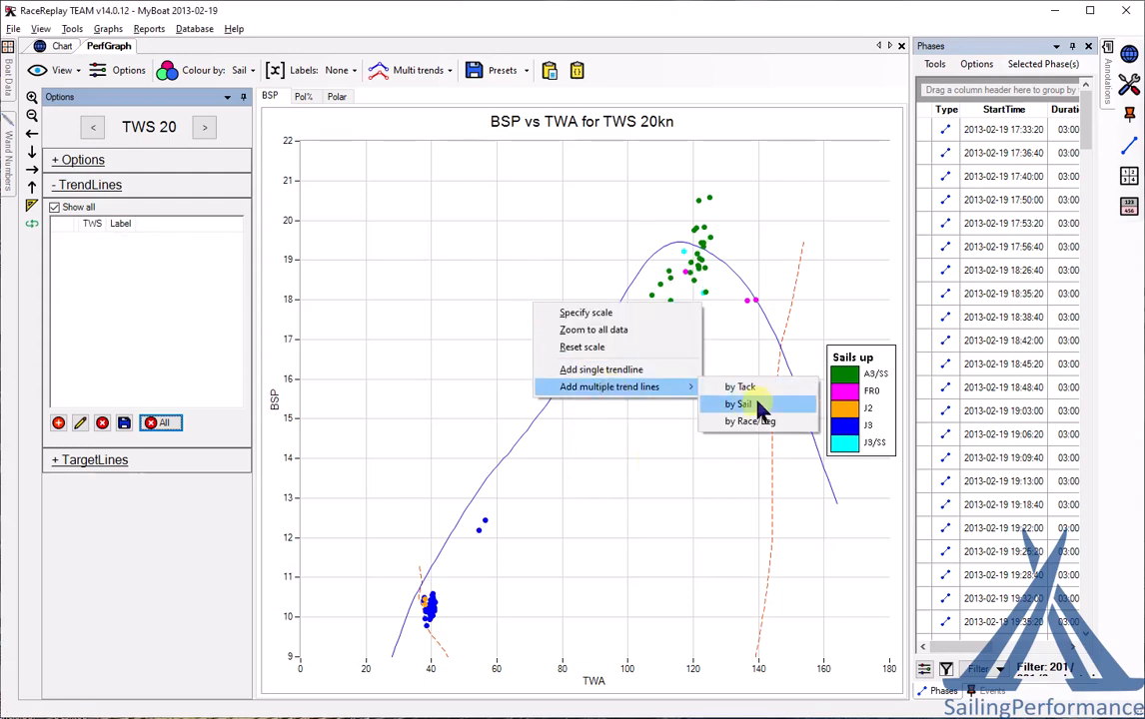
pyautogui.click(757, 406)
pyautogui.click(700, 268)
pyautogui.click(649, 575)
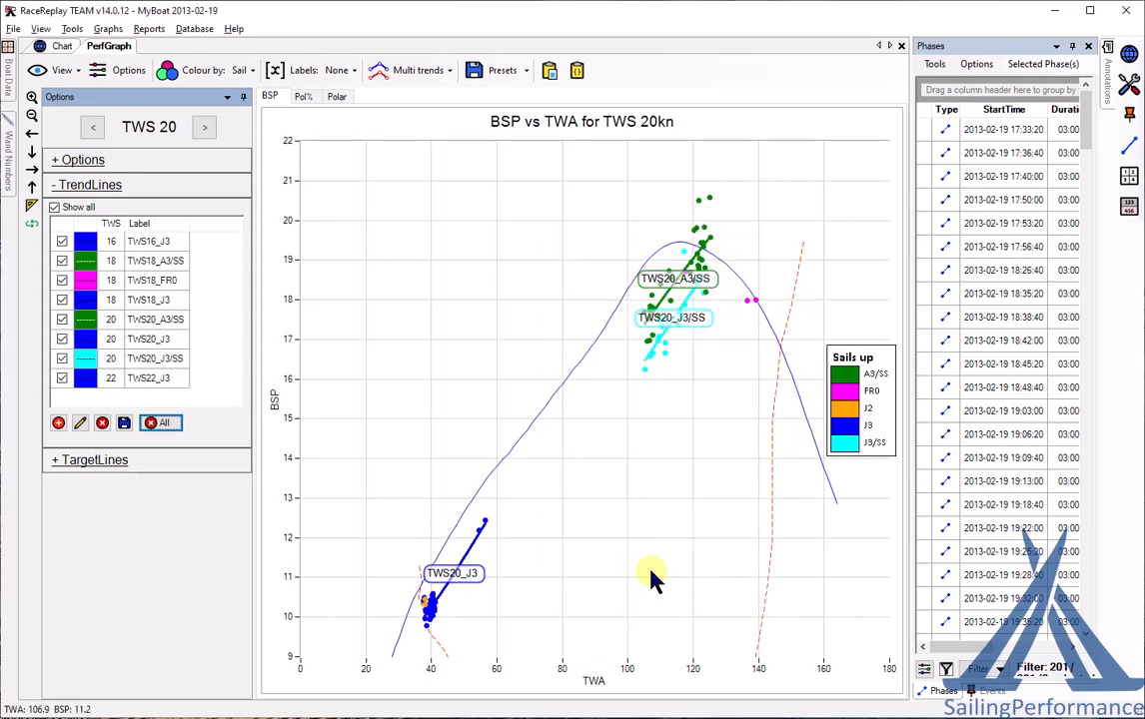
pyautogui.click(53, 207)
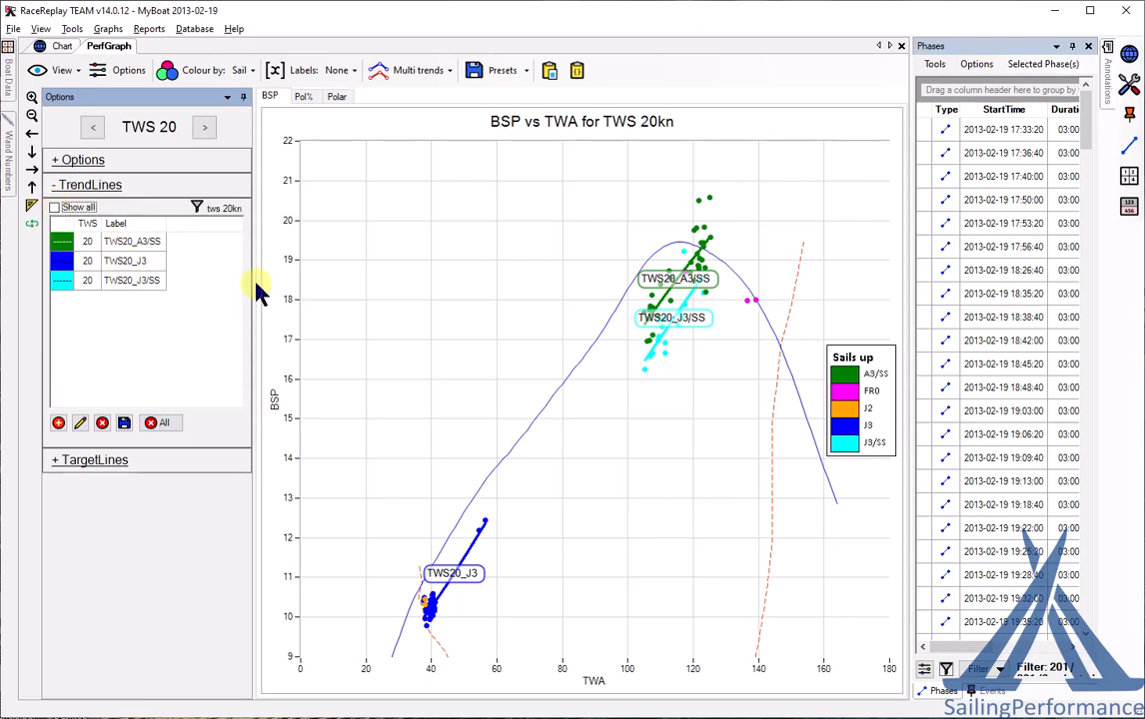
# - Move to the 18 kn bin and view its Pol% vs TWA graph
pyautogui.scroll(-2, 435, 320)
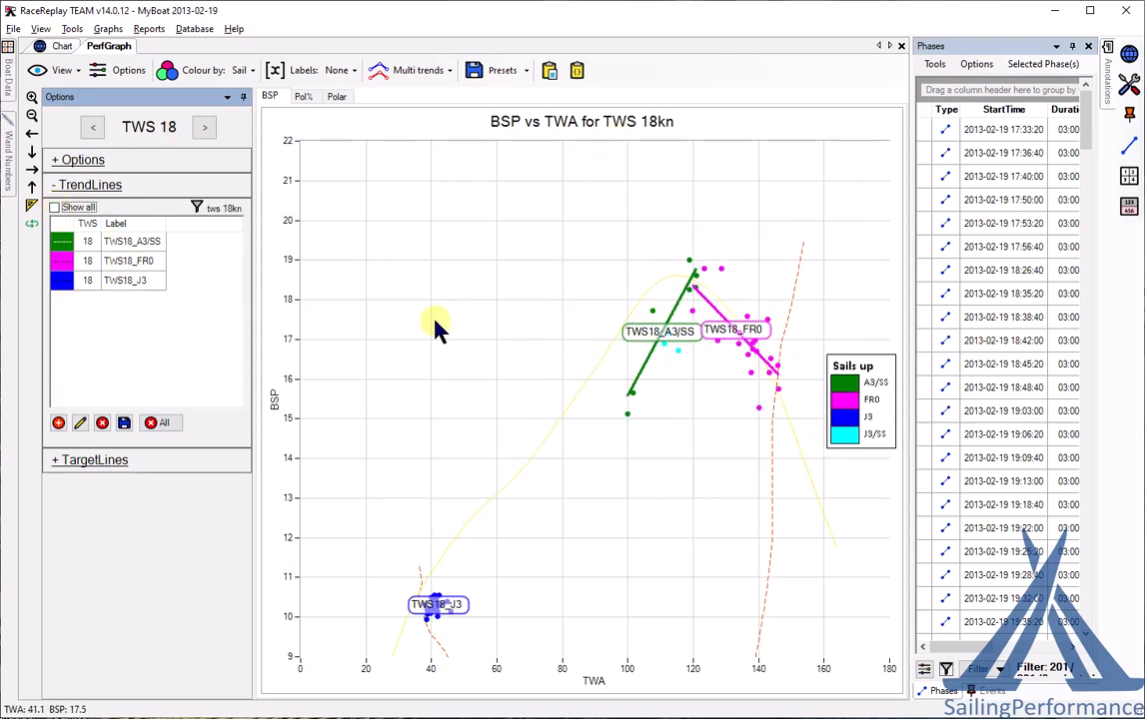
pyautogui.scroll(3, 435, 324)
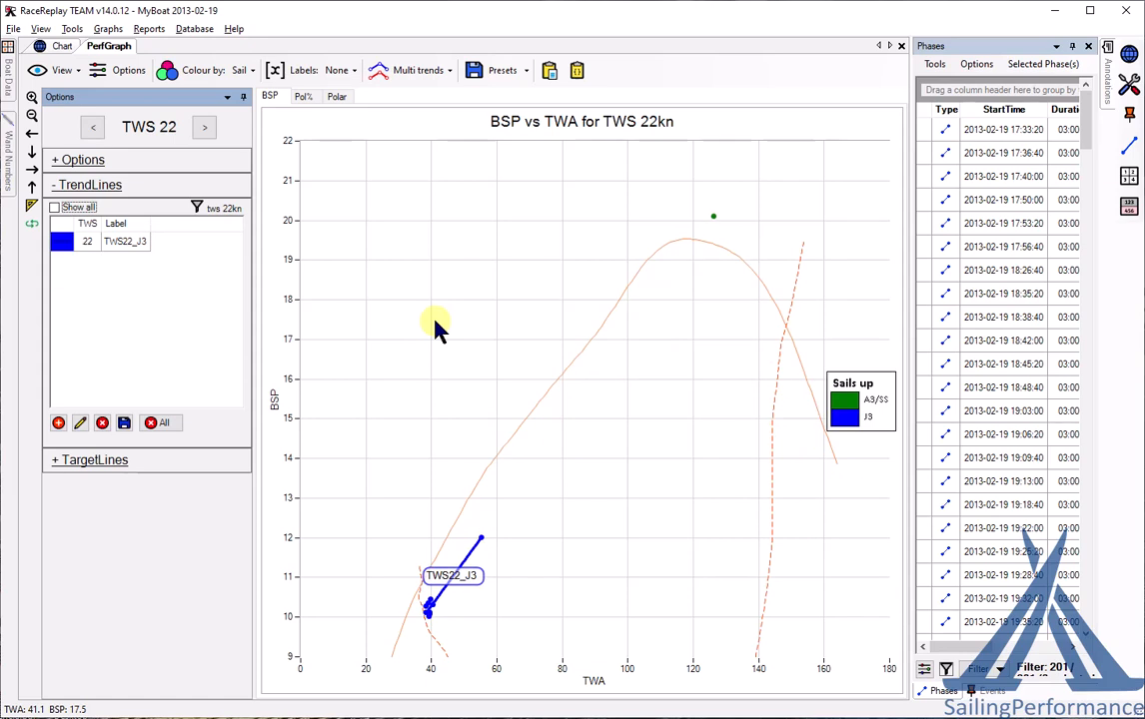
pyautogui.scroll(-2, 435, 324)
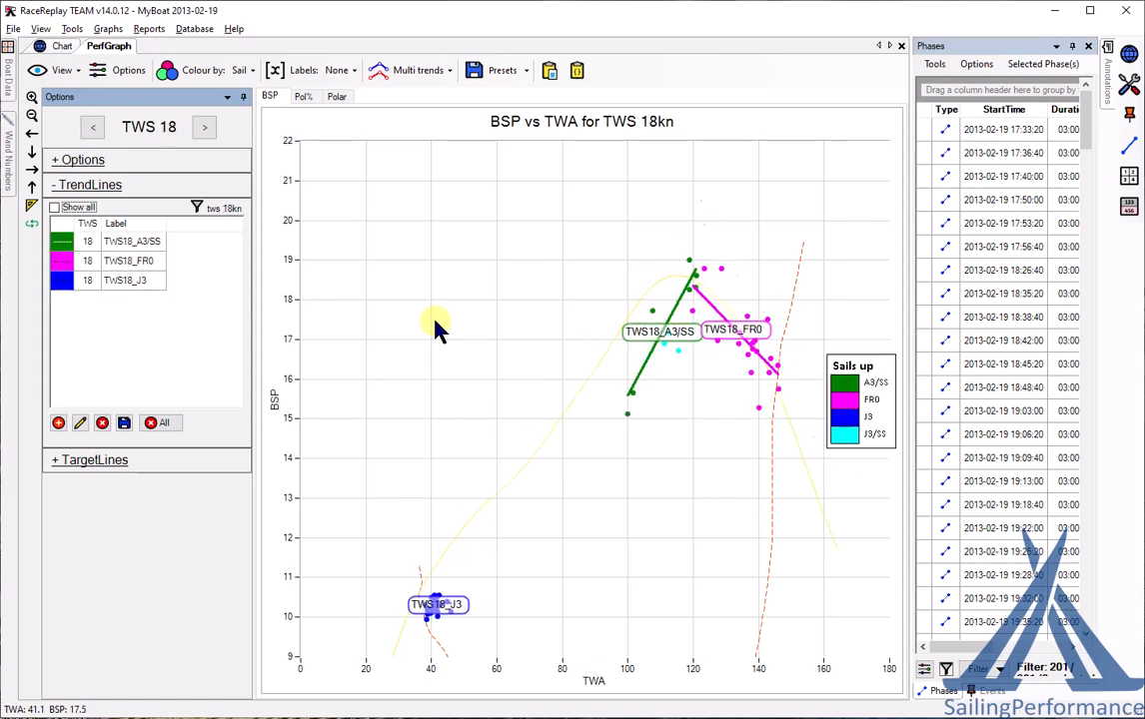
pyautogui.click(304, 99)
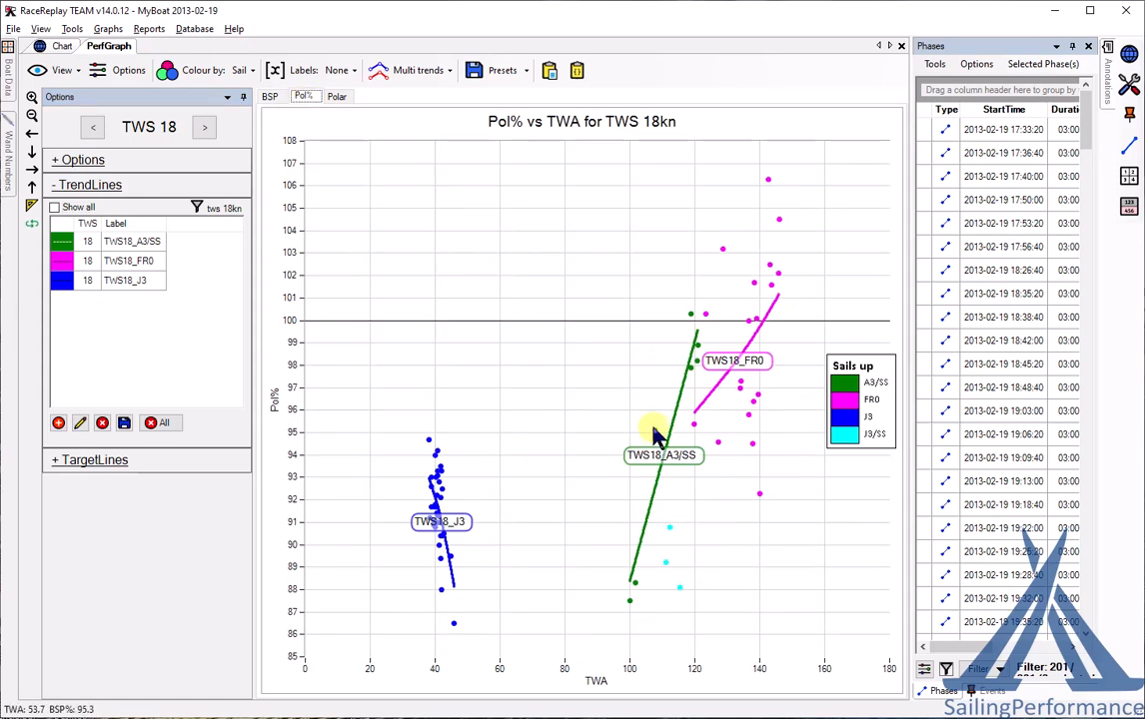
pyautogui.scroll(1, 518, 360)
pyautogui.scroll(1, 519, 362)
pyautogui.scroll(-2, 519, 362)
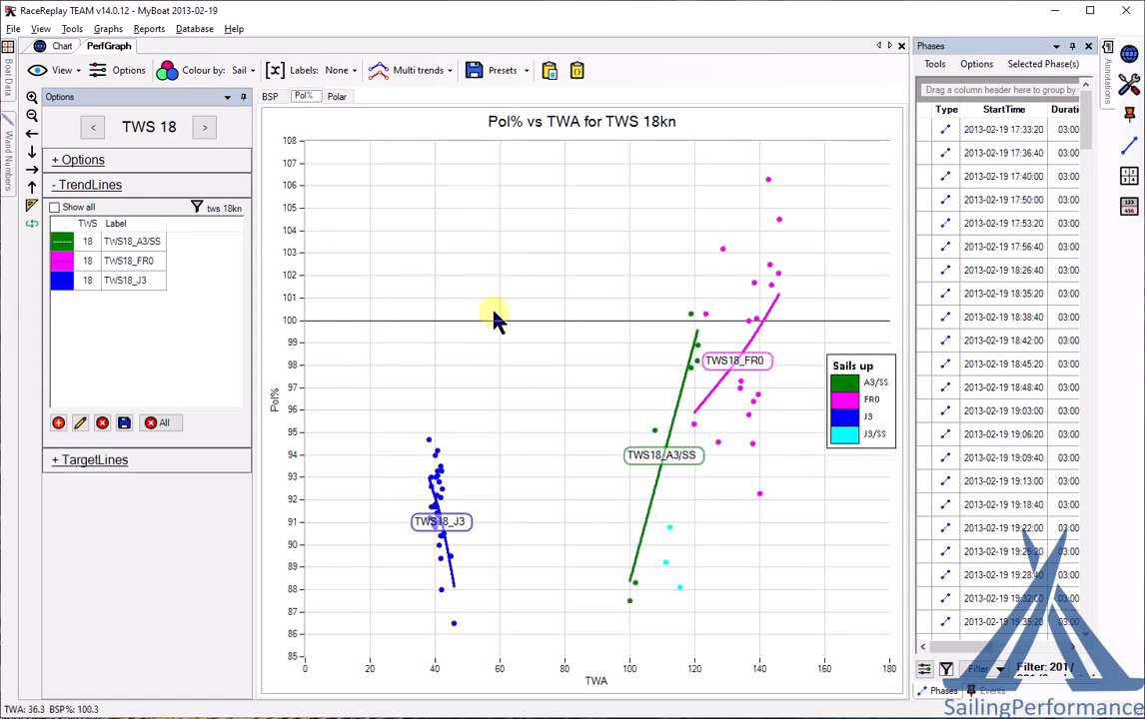
# - View the 18 kn data as a polar plot, then return to BSP vs TWA
pyautogui.click(336, 96)
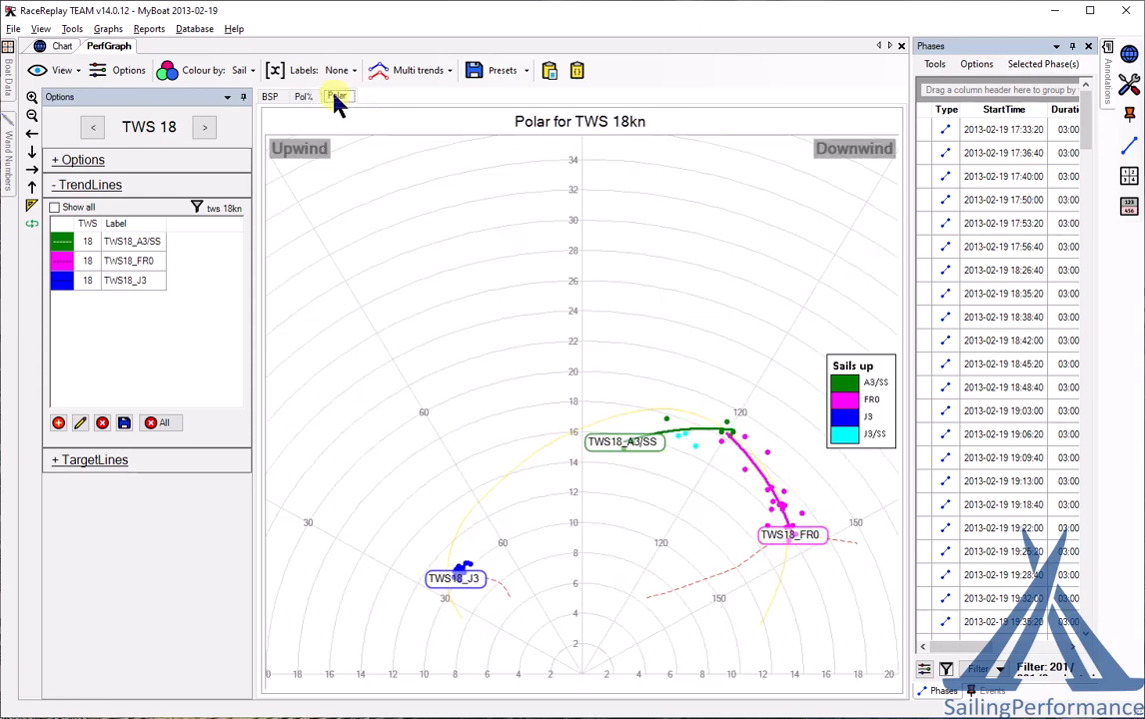
pyautogui.click(269, 97)
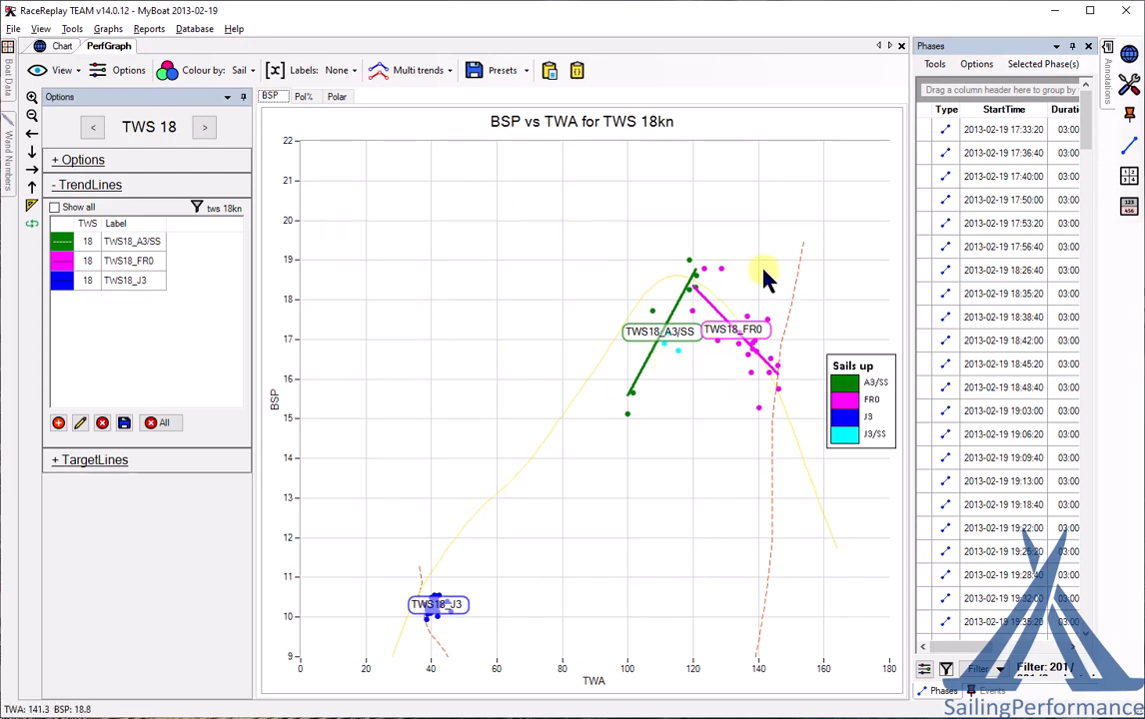
pyautogui.click(107, 29)
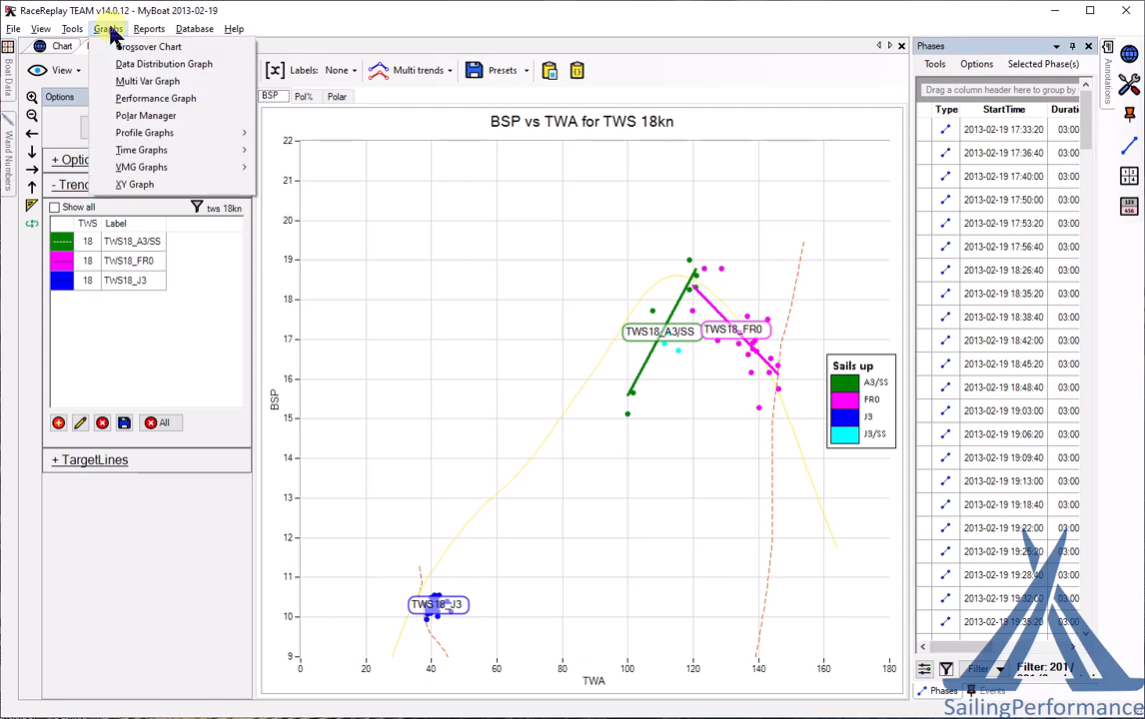
# - Open the Polar Manager, unpin the Phases and Options panels, and narrow the values table
pyautogui.click(156, 99)
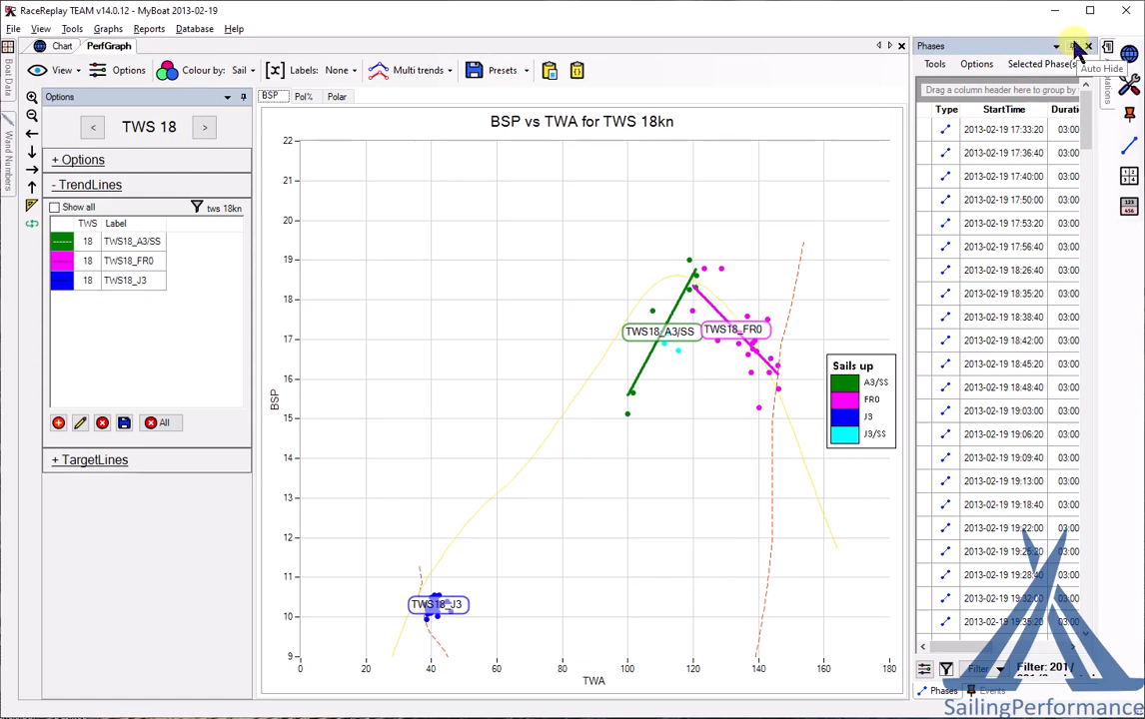
pyautogui.click(107, 29)
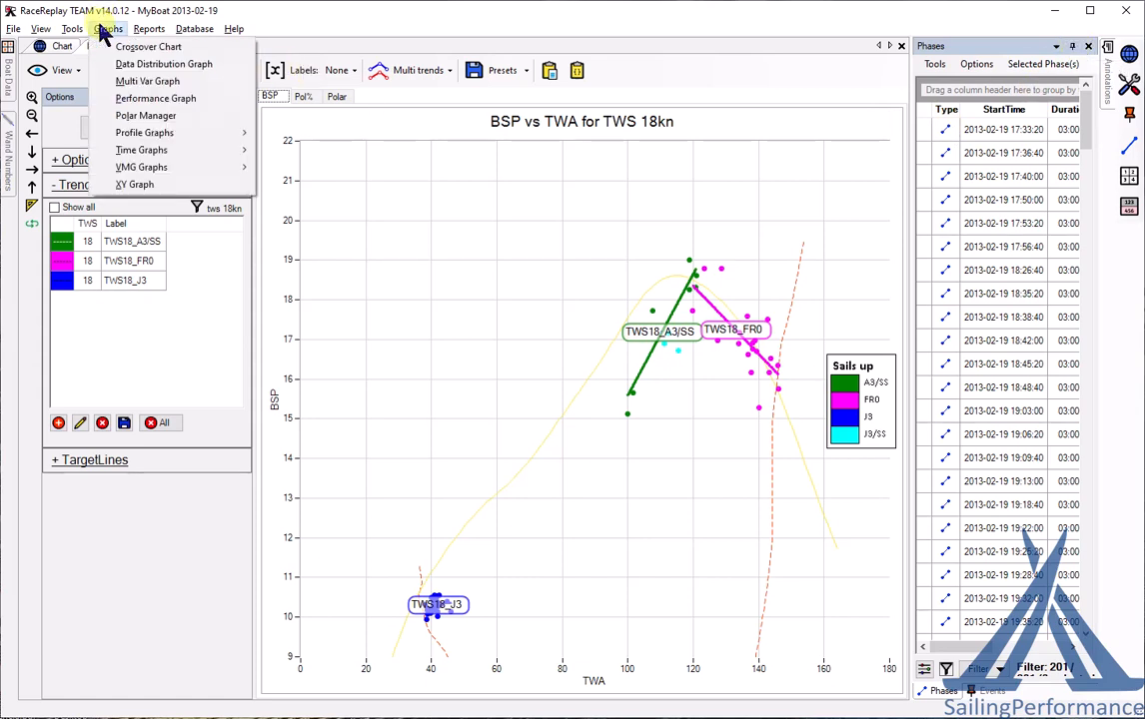
pyautogui.click(152, 116)
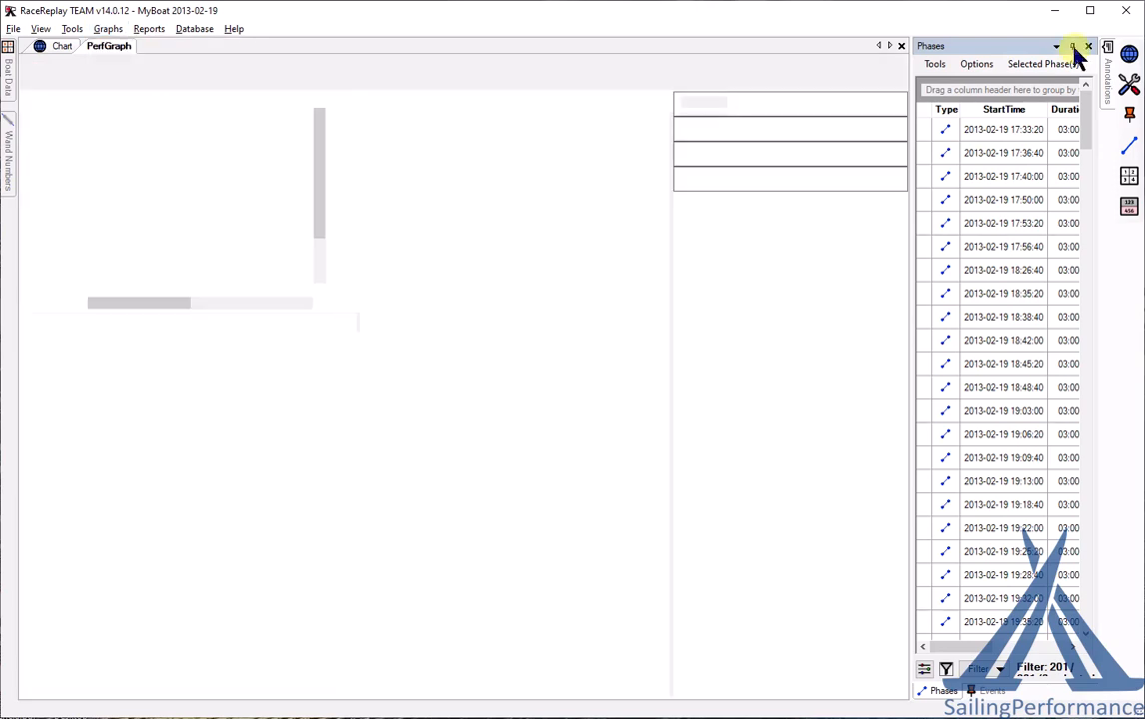
pyautogui.click(1073, 49)
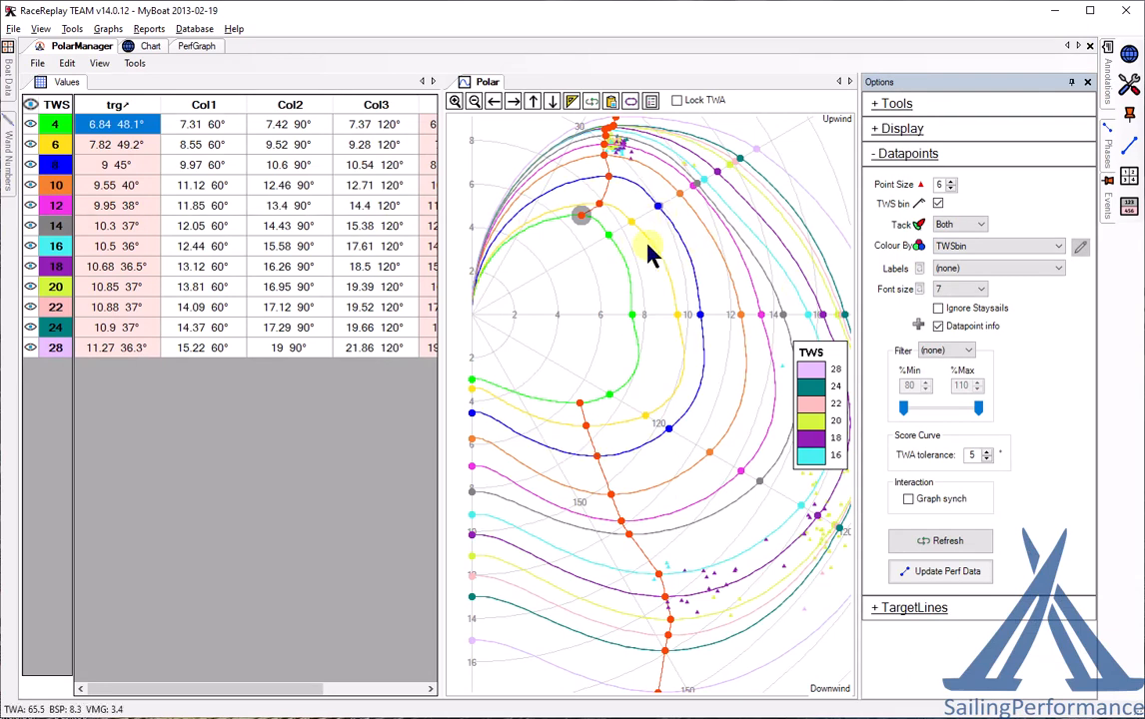
pyautogui.click(1072, 82)
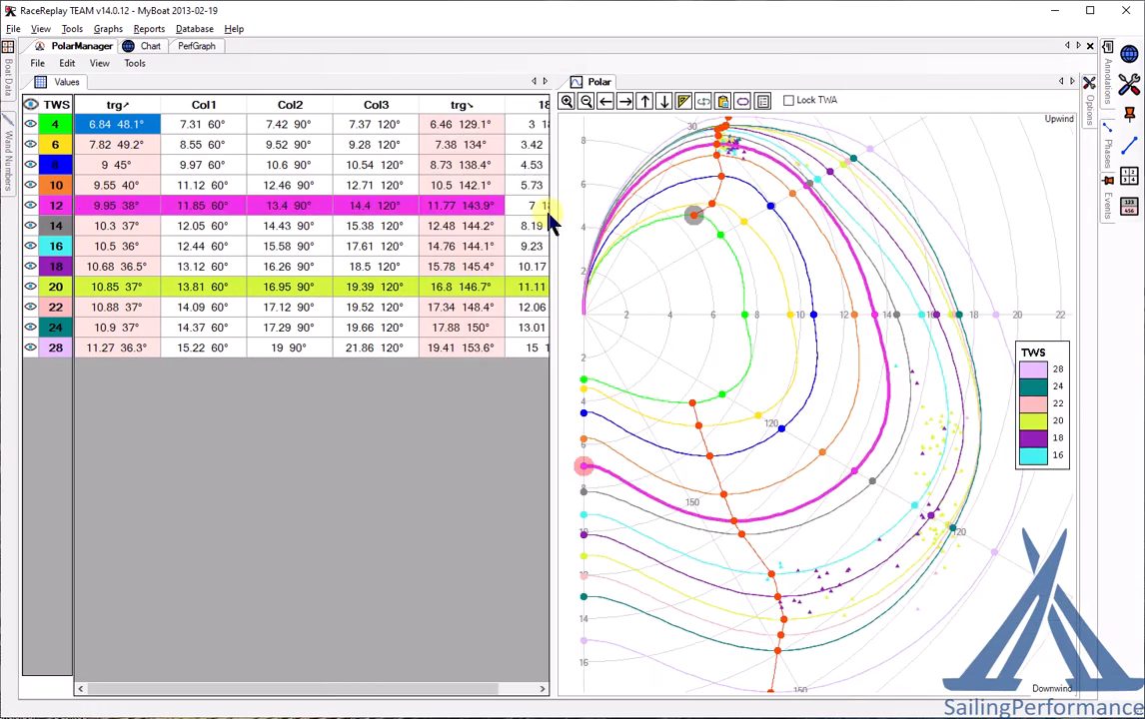
pyautogui.moveTo(549, 214); pyautogui.dragTo(432, 204)
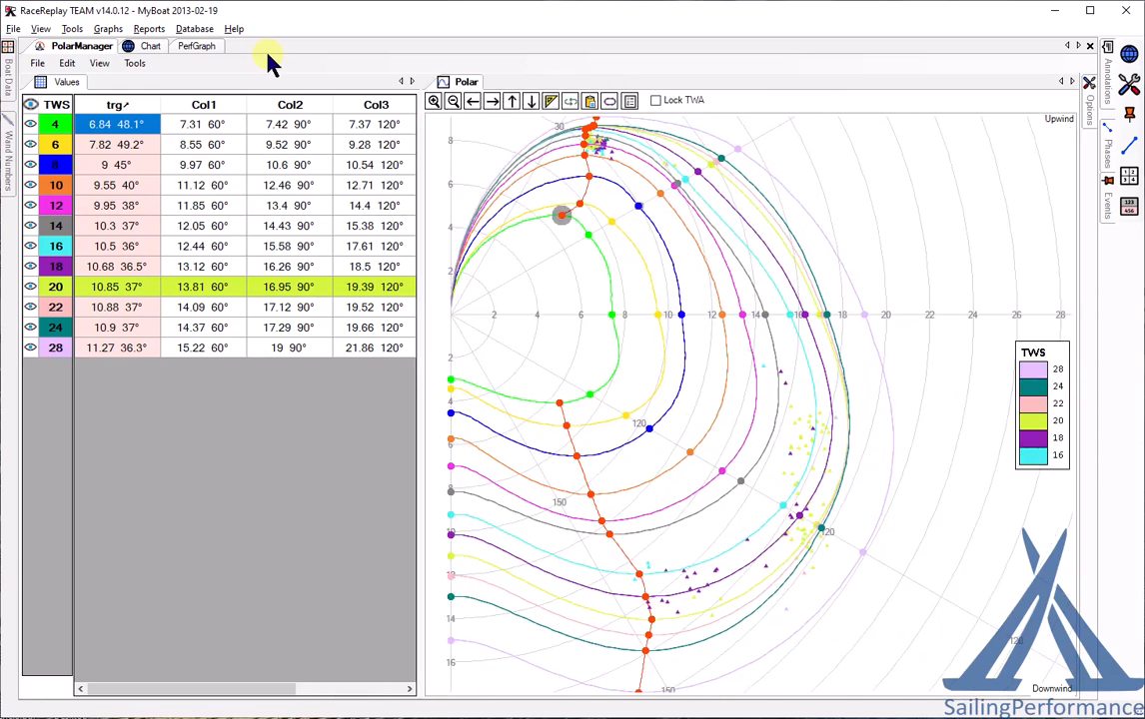
pyautogui.click(192, 47)
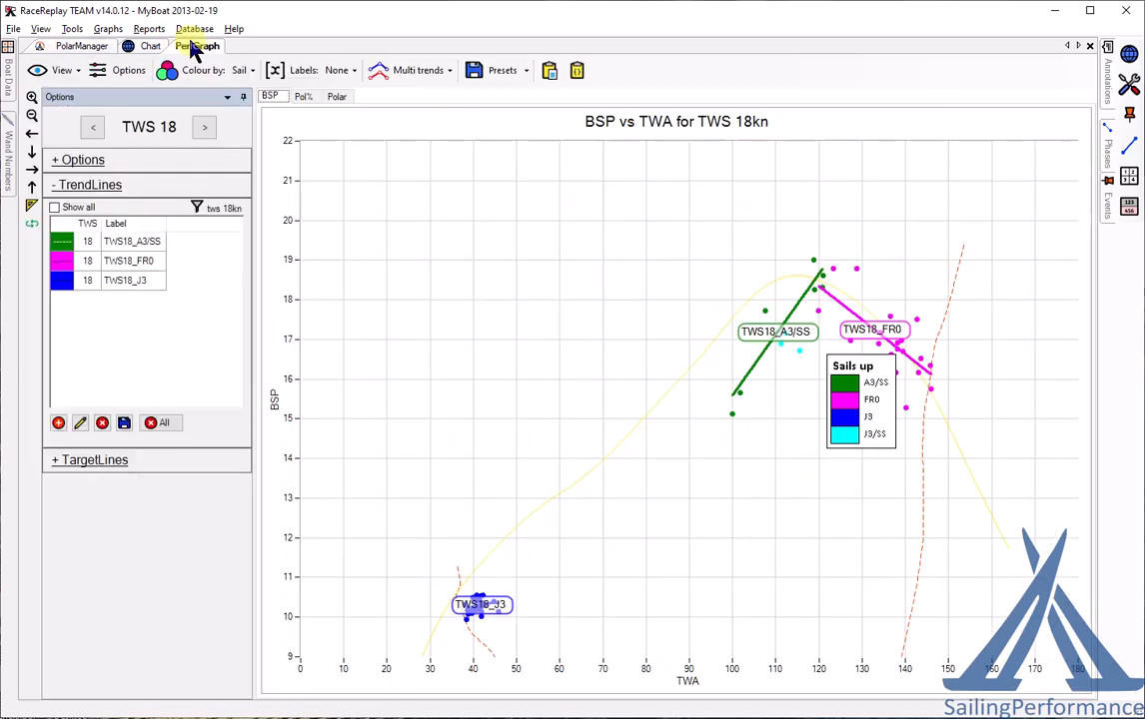
# - Send TWS18_FR0 to the Polar Manager and drag the 18 kn curve's 120° point to 18.34
pyautogui.rightClick(874, 338)
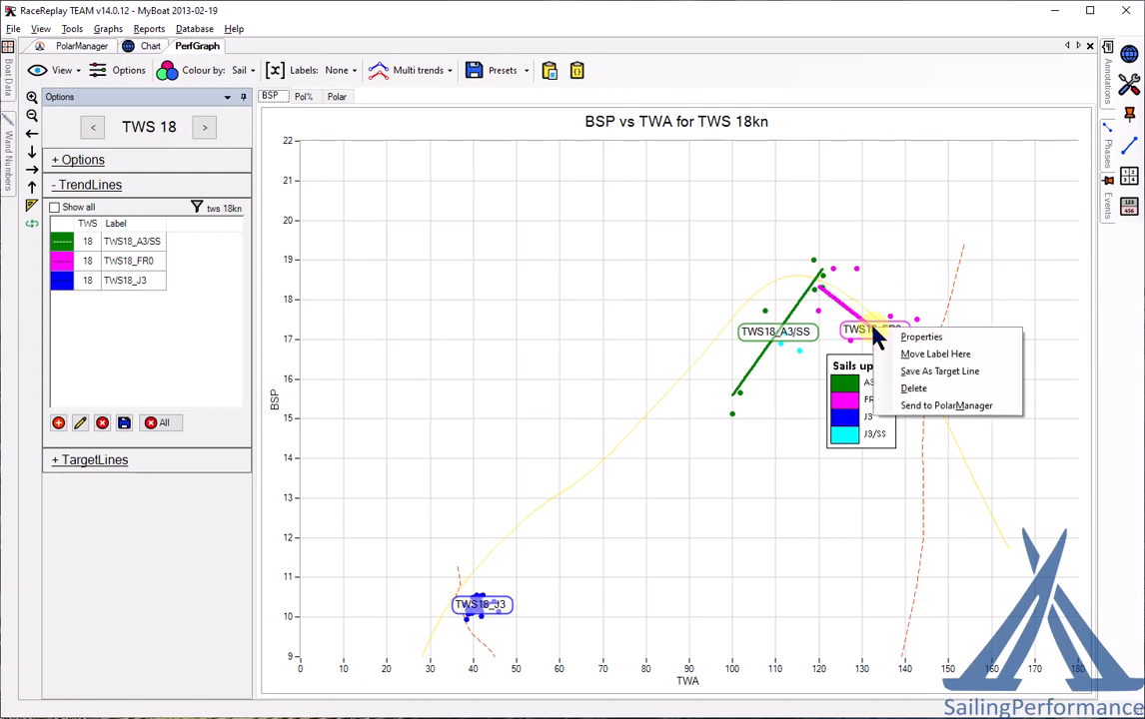
pyautogui.click(942, 408)
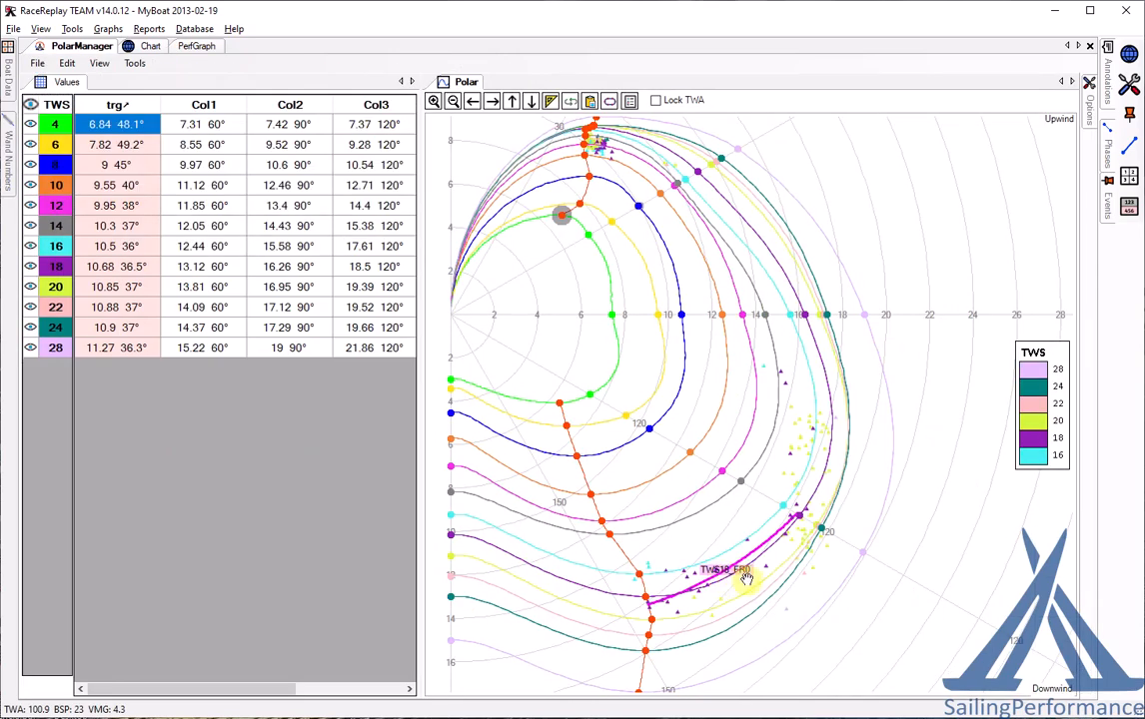
pyautogui.scroll(2, 744, 583)
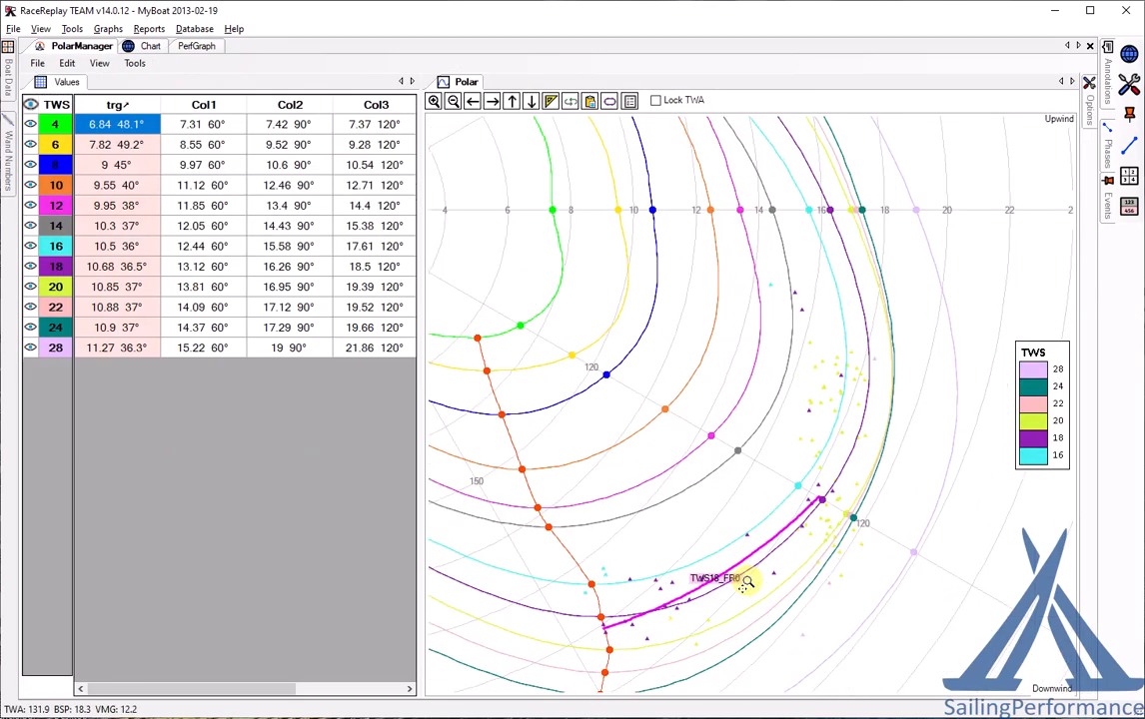
pyautogui.scroll(3, 744, 582)
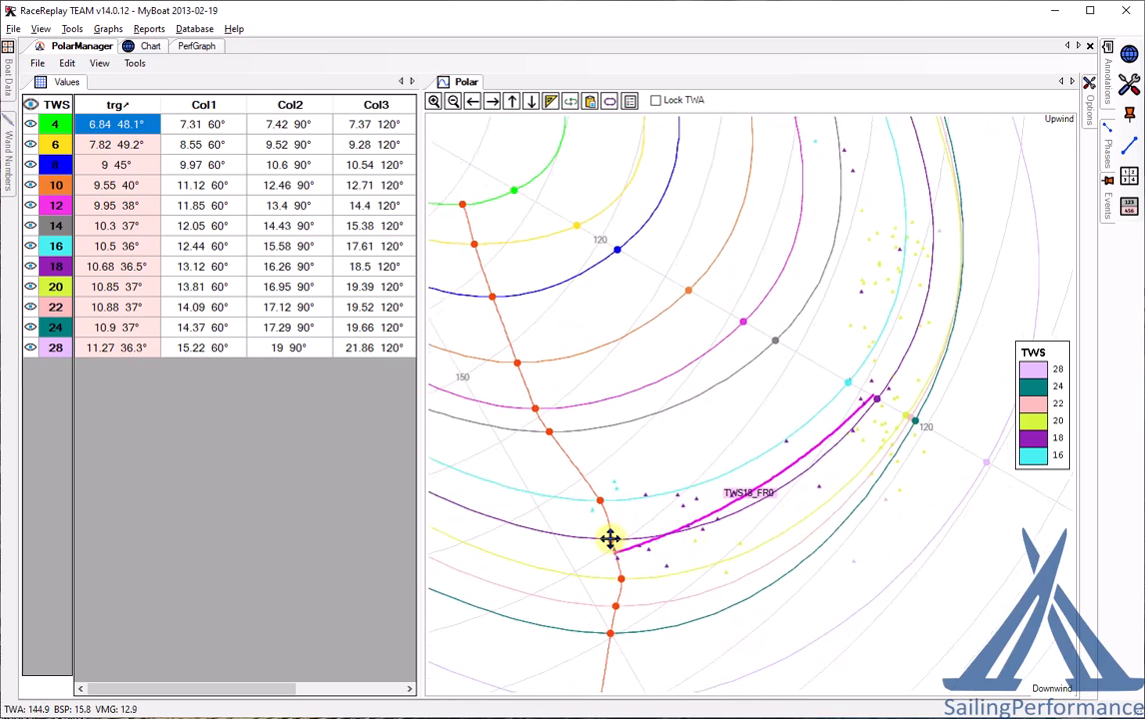
pyautogui.click(614, 540)
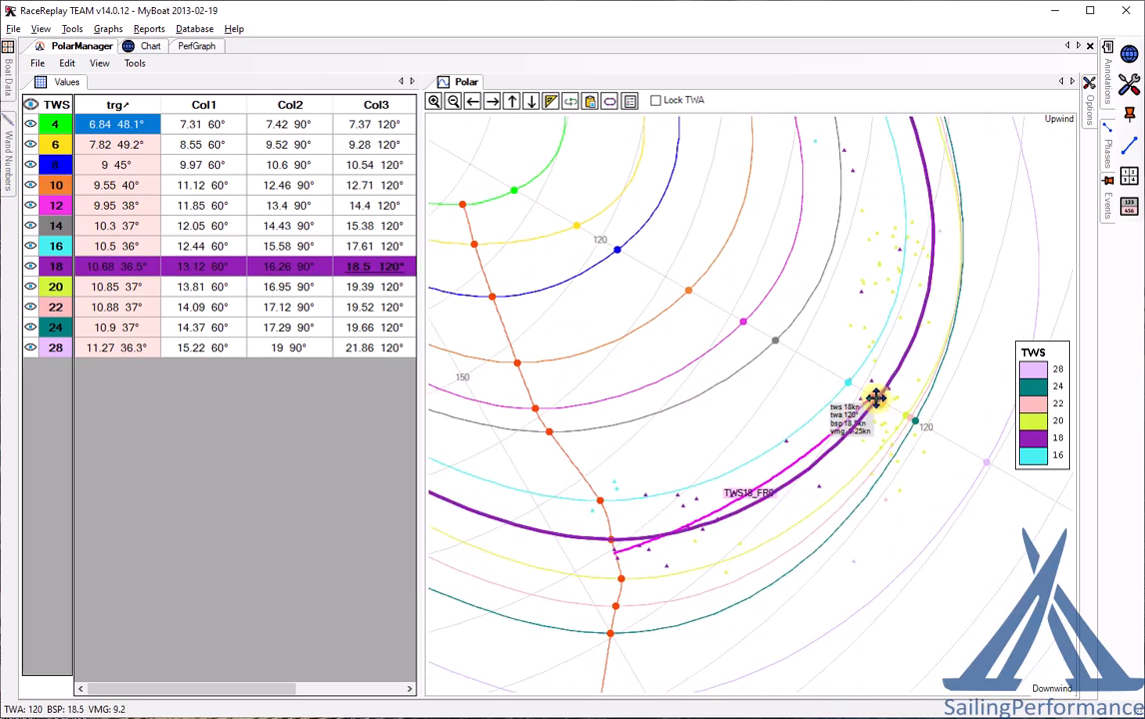
pyautogui.moveTo(875, 397); pyautogui.dragTo(871, 396)
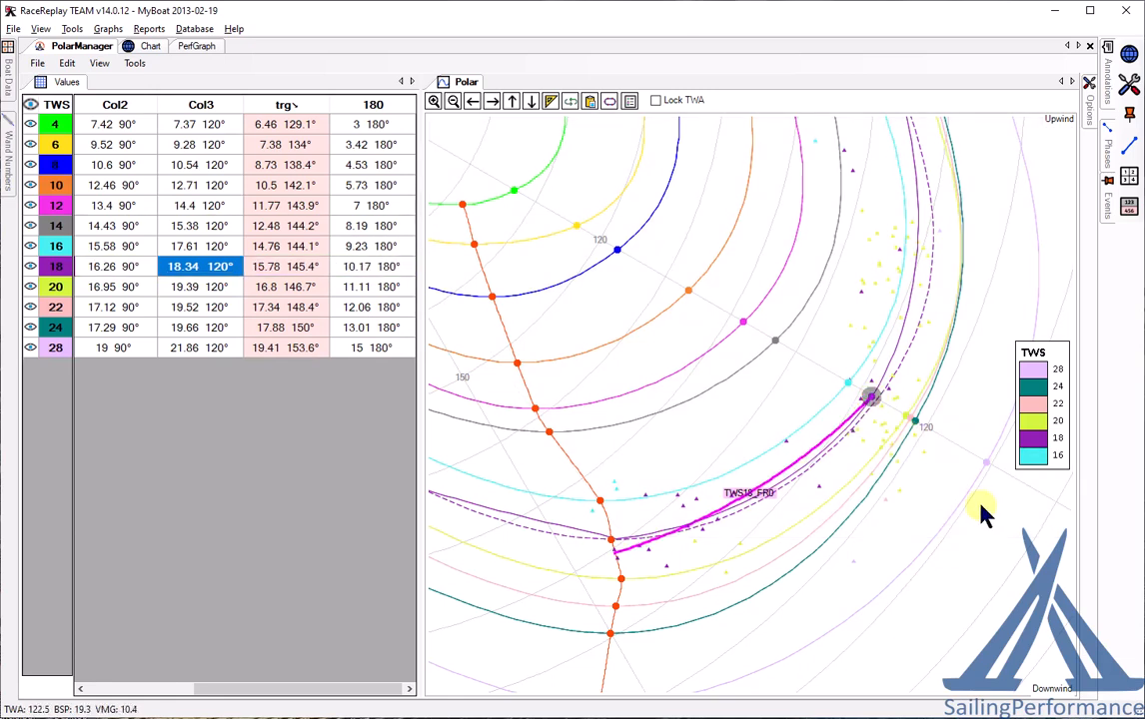